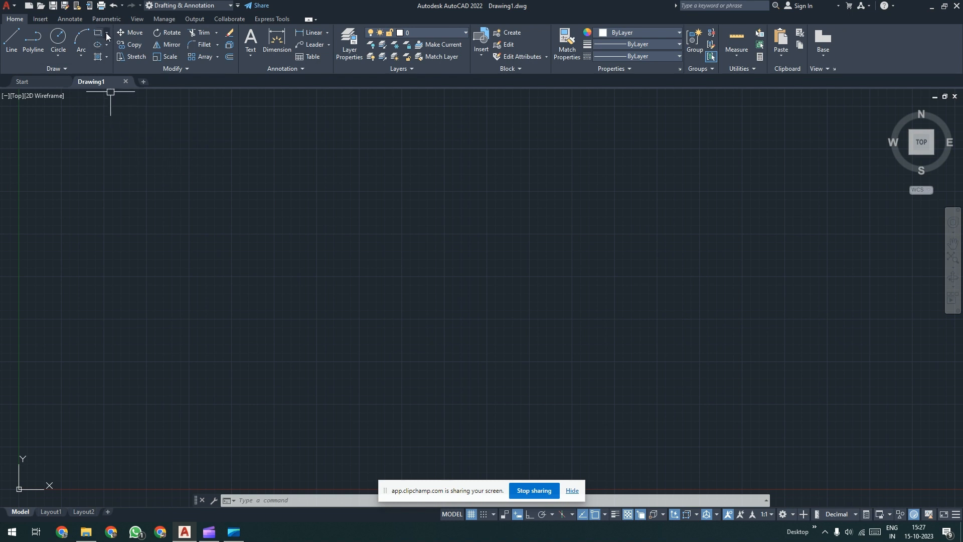
# Start recording a new action macro with the Action Recorder.
pyautogui.click(168, 19)
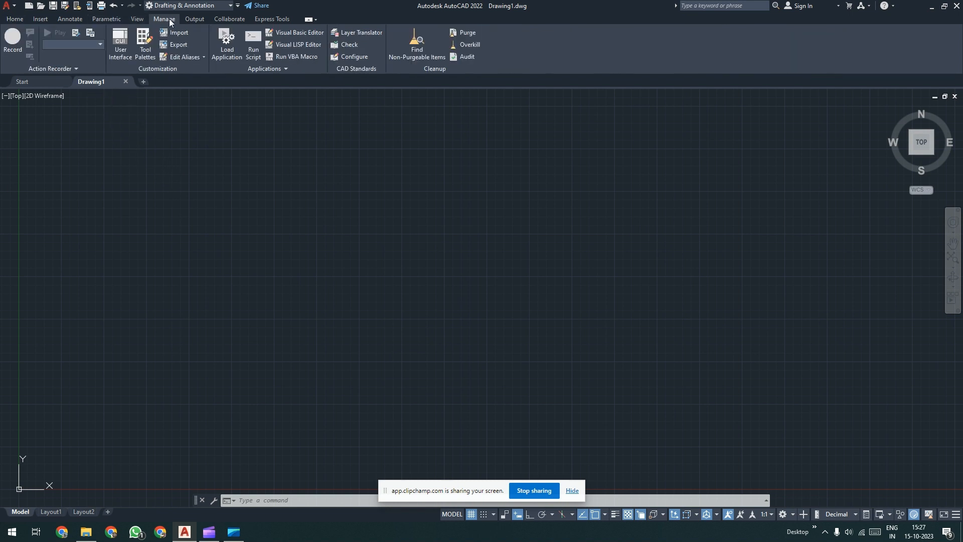
pyautogui.click(12, 37)
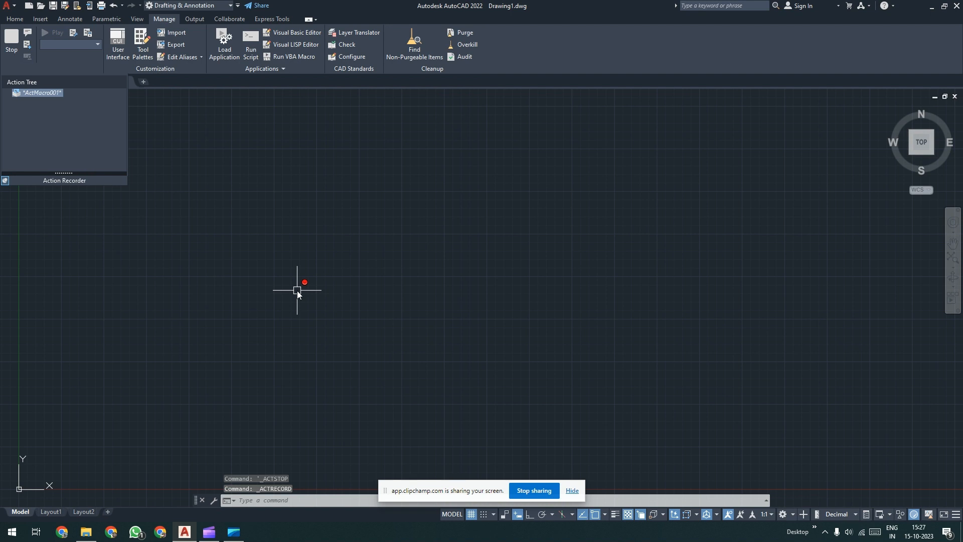
pyautogui.write('ARR')
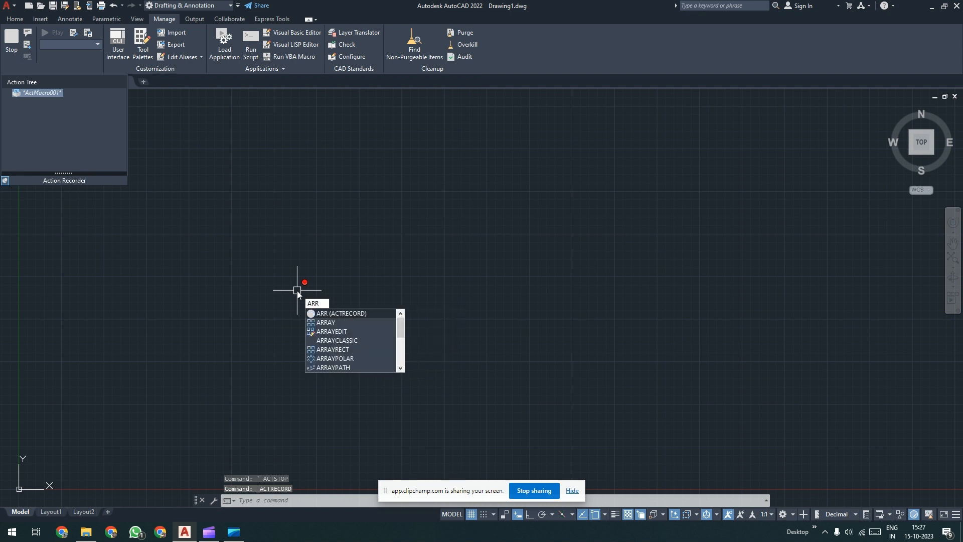
pyautogui.press('Escape')
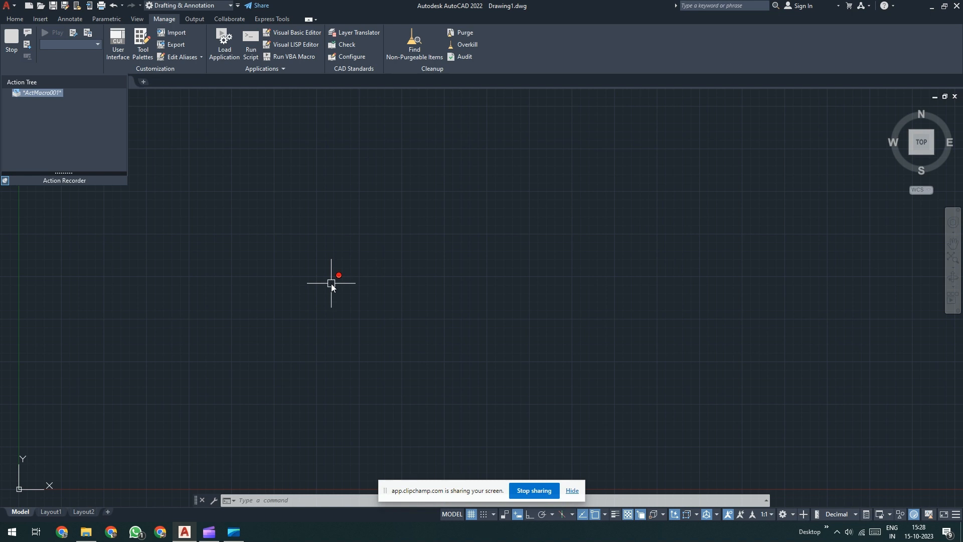
# Draw a circle of radius 2 centred at about (24.0, 11.1) in the empty drawing.
pyautogui.write('C')
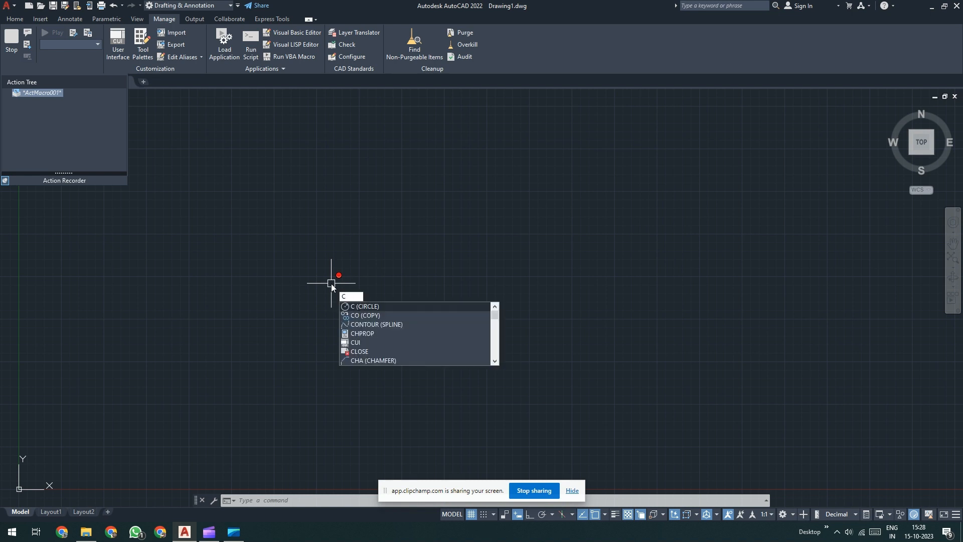
pyautogui.press('Return')
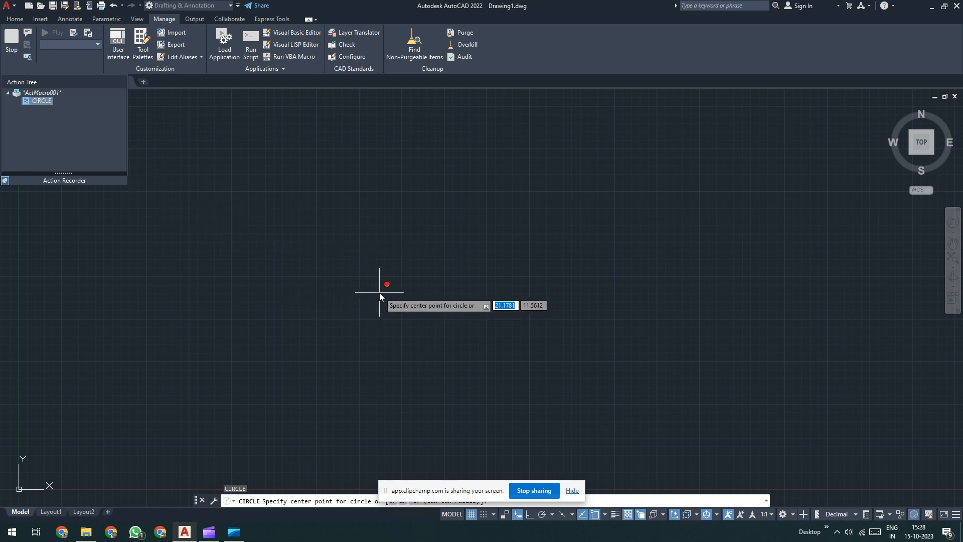
pyautogui.click(427, 300)
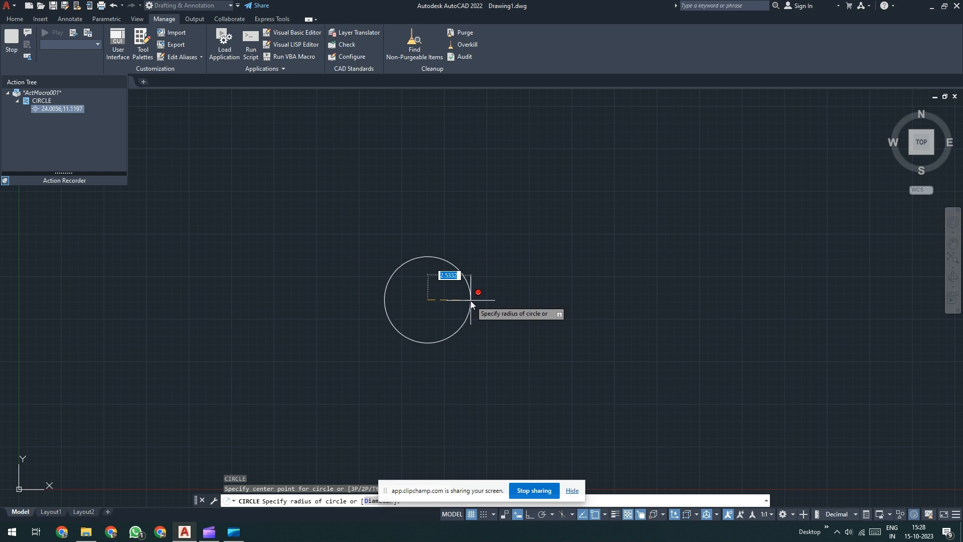
pyautogui.press('Return')
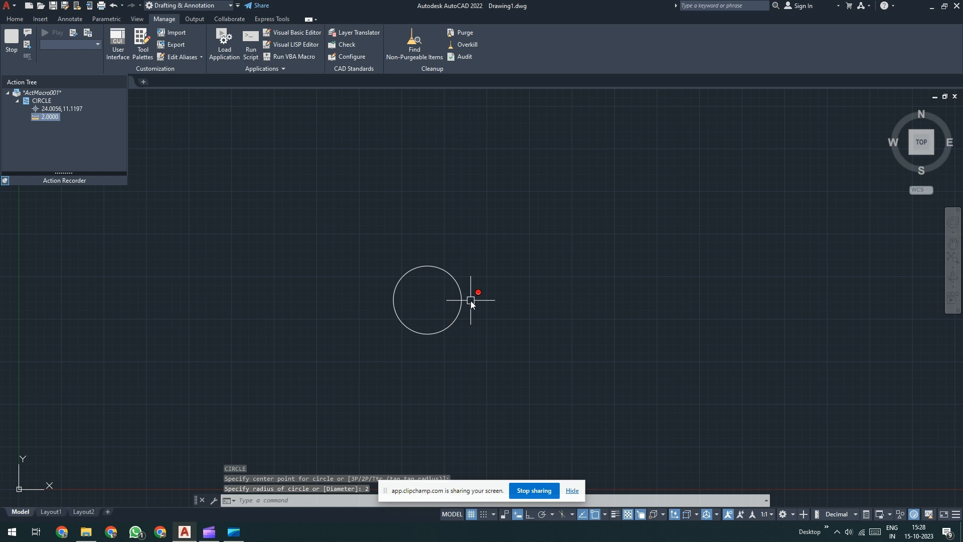
# Draw a second, concentric circle of radius 4 around the first circle.
pyautogui.press('Return')
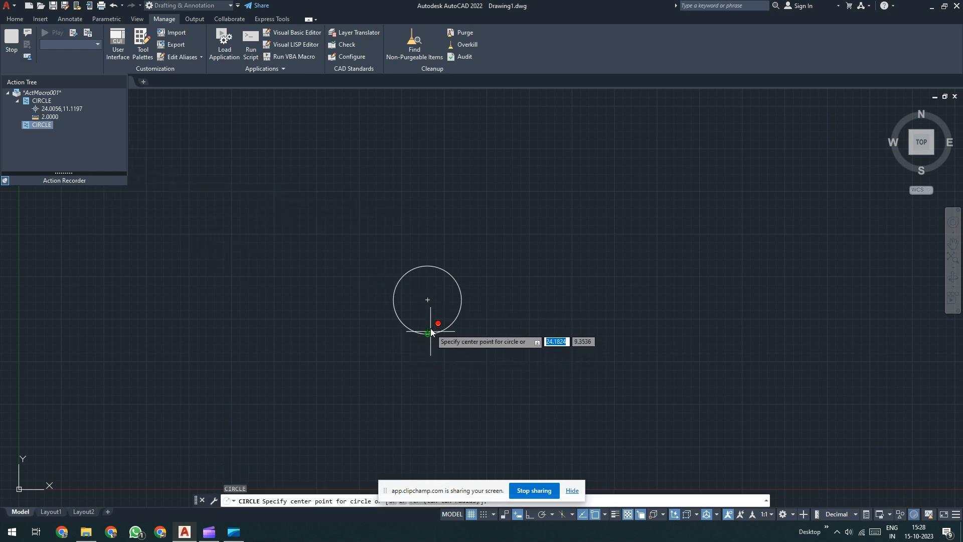
pyautogui.click(428, 301)
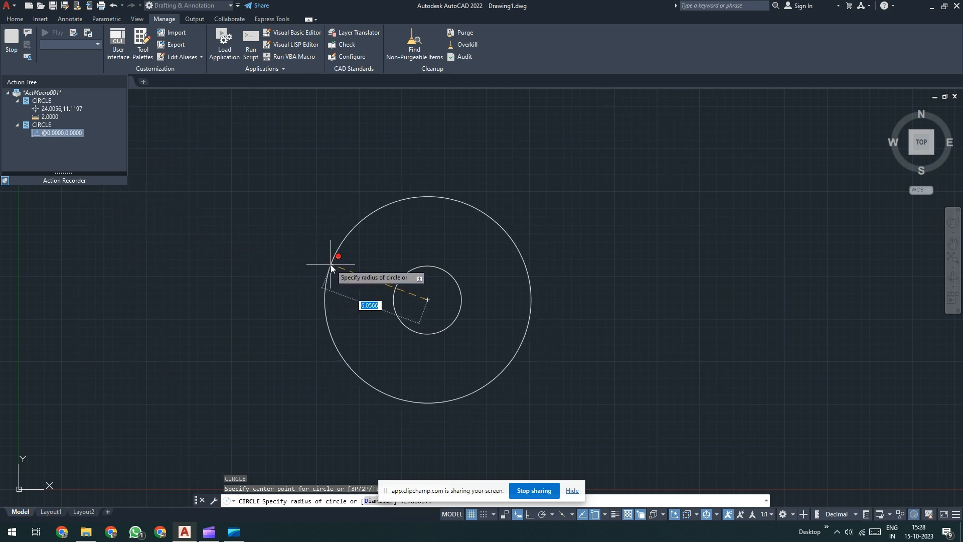
pyautogui.write('4')
pyautogui.press('Return')
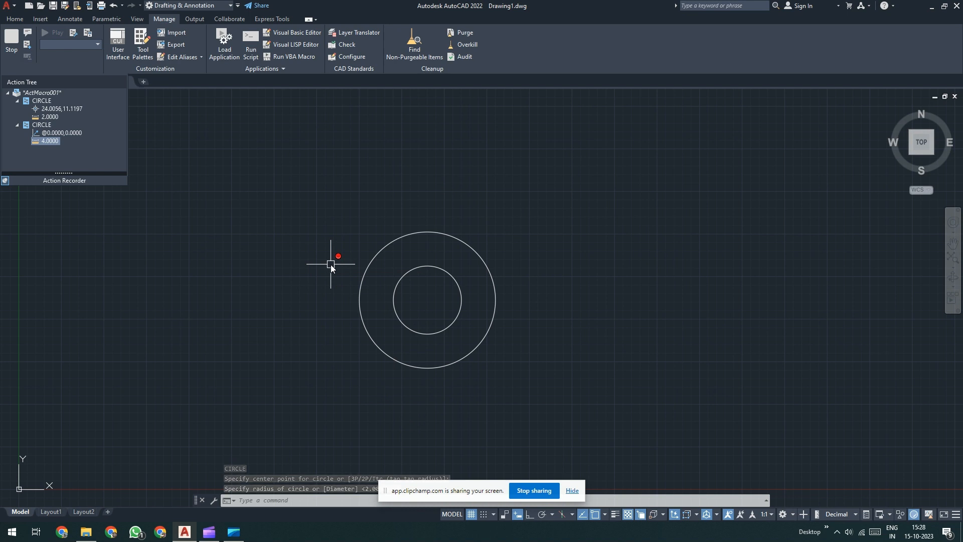
# Draw a six-sided polygon at the circles' common centre, circumscribed about a circle of radius 4.
pyautogui.write('P')
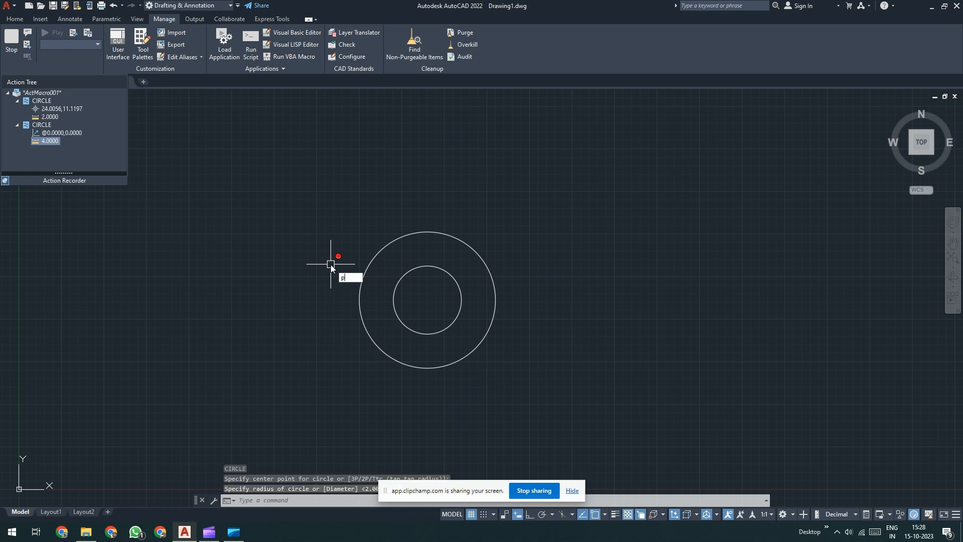
pyautogui.write('OL')
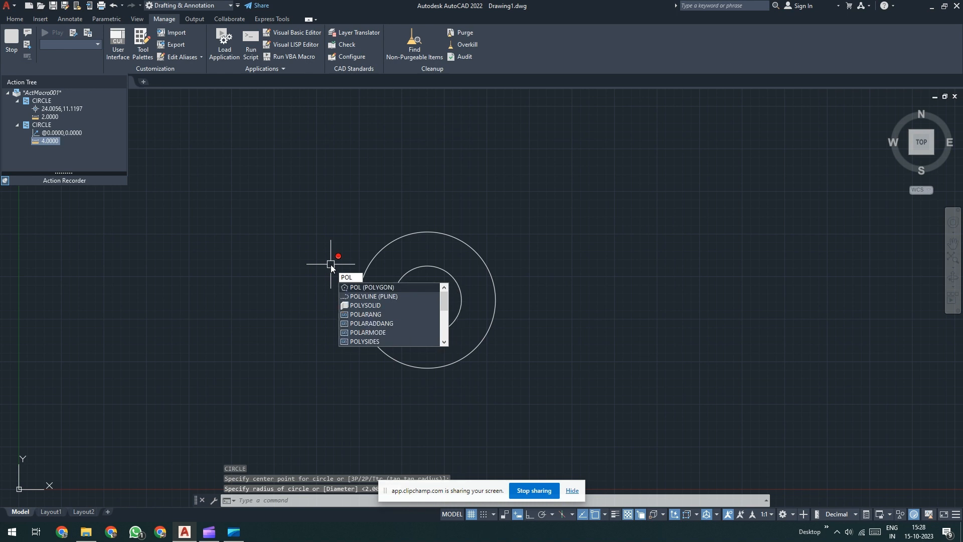
pyautogui.press('Return')
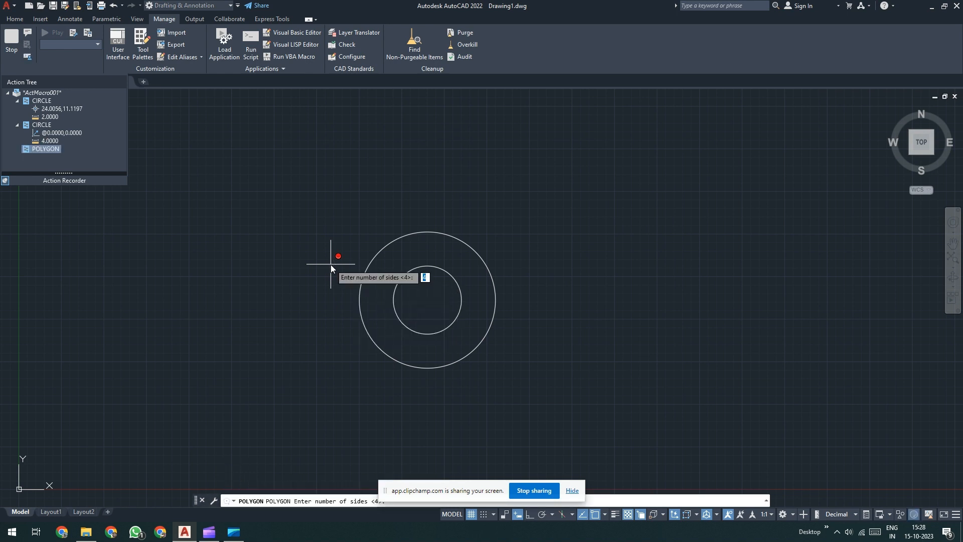
pyautogui.write('6')
pyautogui.press('Return')
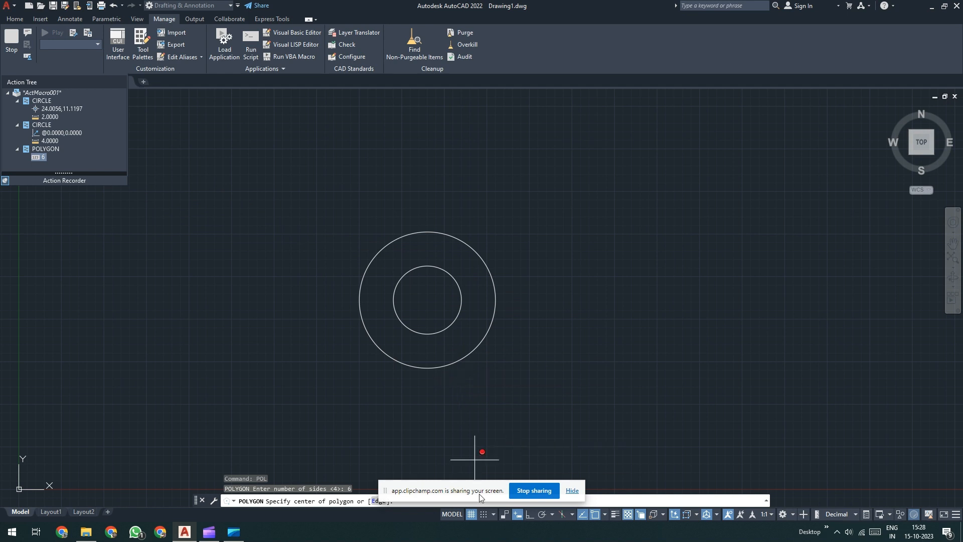
pyautogui.moveTo(413, 490); pyautogui.dragTo(571, 477)
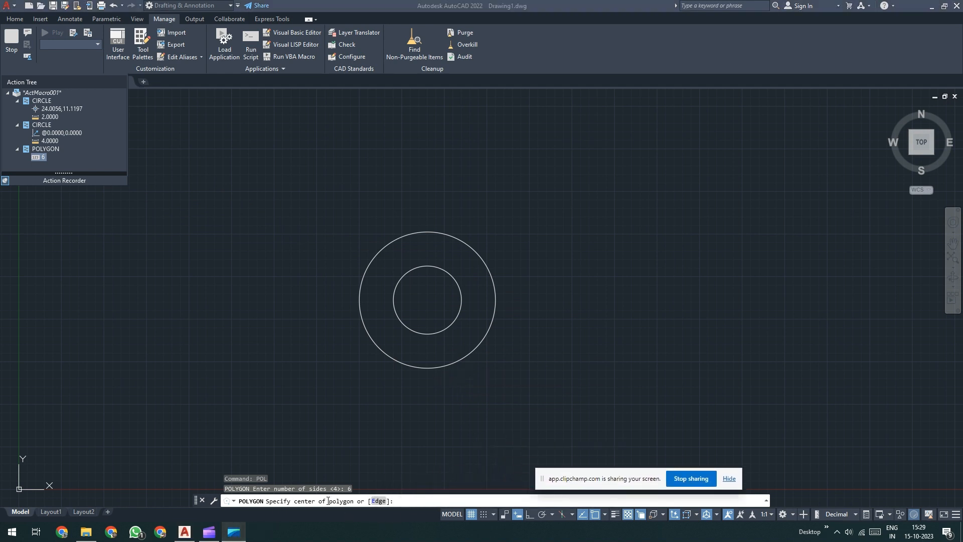
pyautogui.click(439, 309)
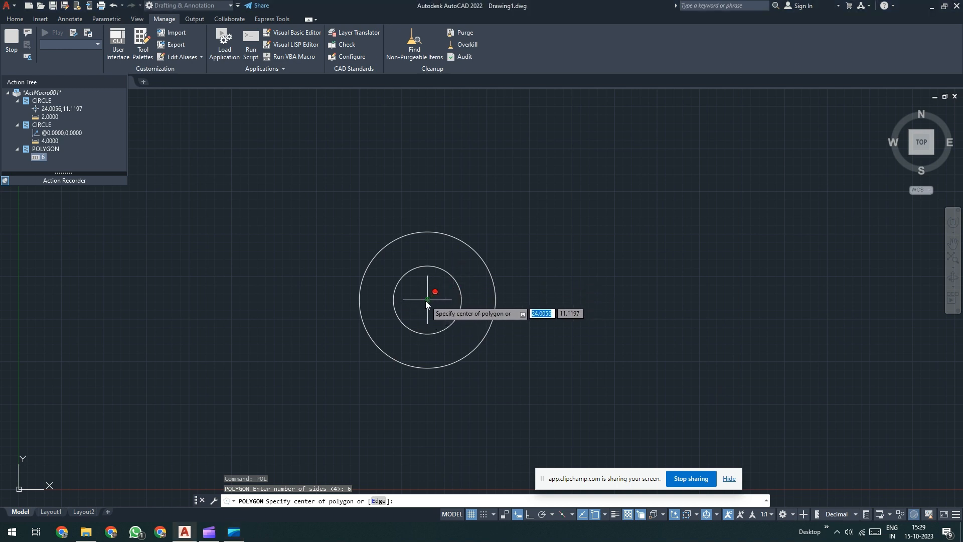
pyautogui.click(425, 300)
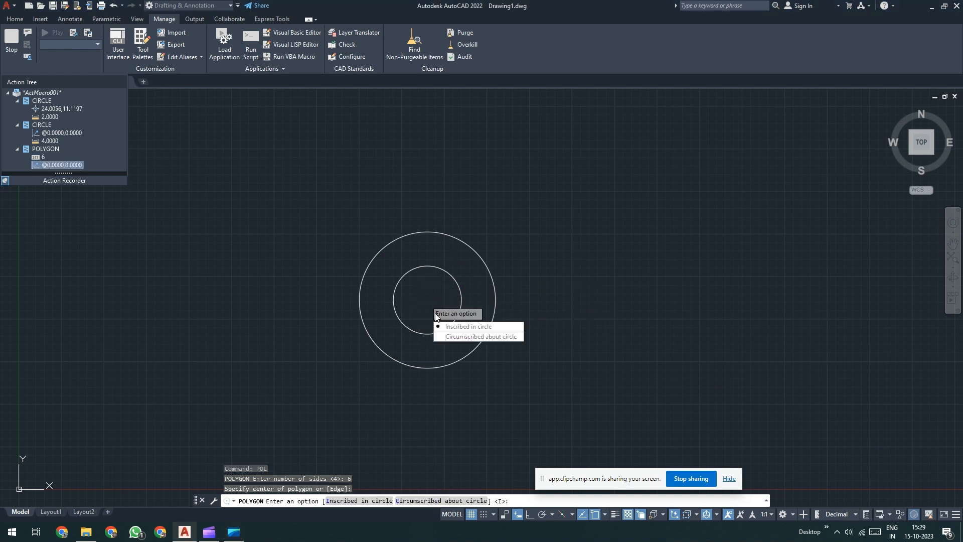
pyautogui.click(482, 338)
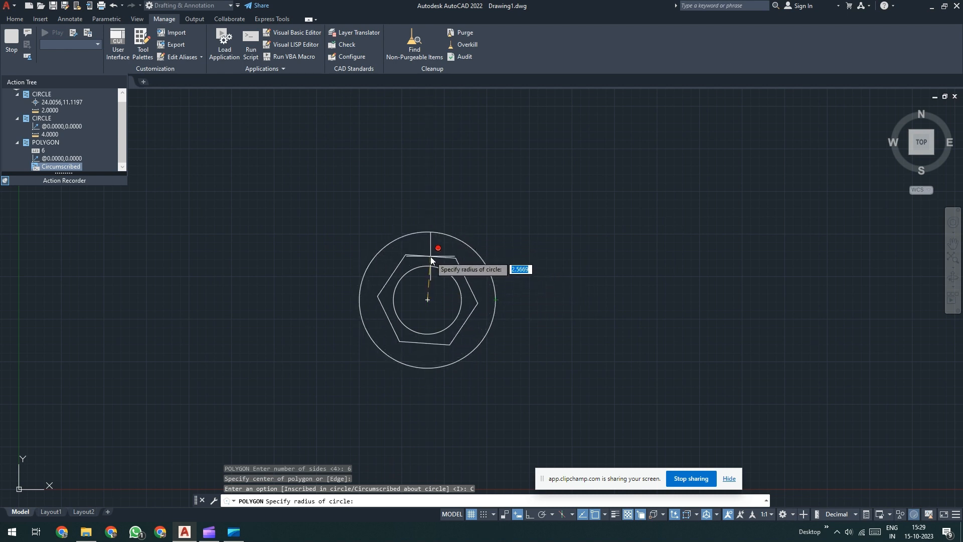
pyautogui.write('4')
pyautogui.press('Return')
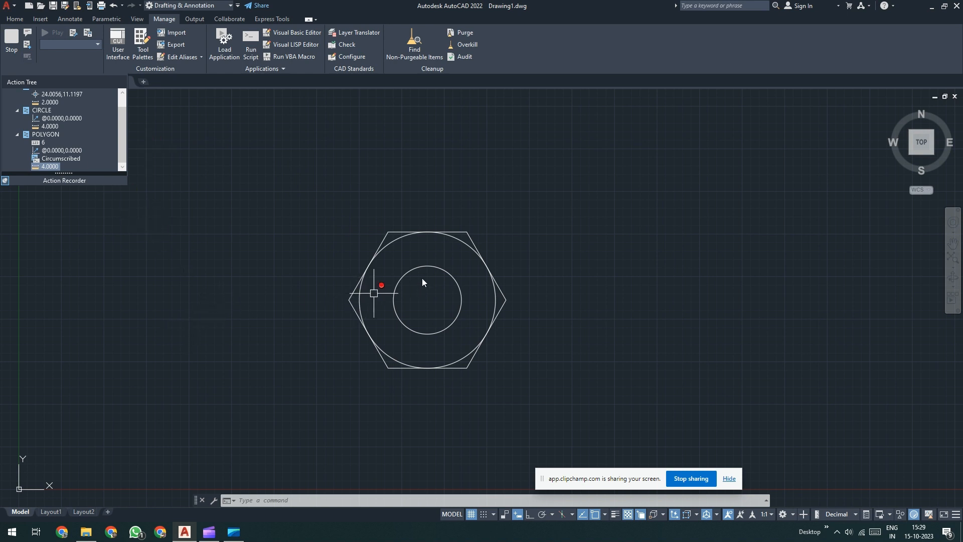
# Stop the macro recording and save the action macro under the name Nut.
pyautogui.click(12, 39)
pyautogui.moveTo(455, 139); pyautogui.dragTo(431, 215)
pyautogui.moveTo(531, 216); pyautogui.dragTo(450, 198)
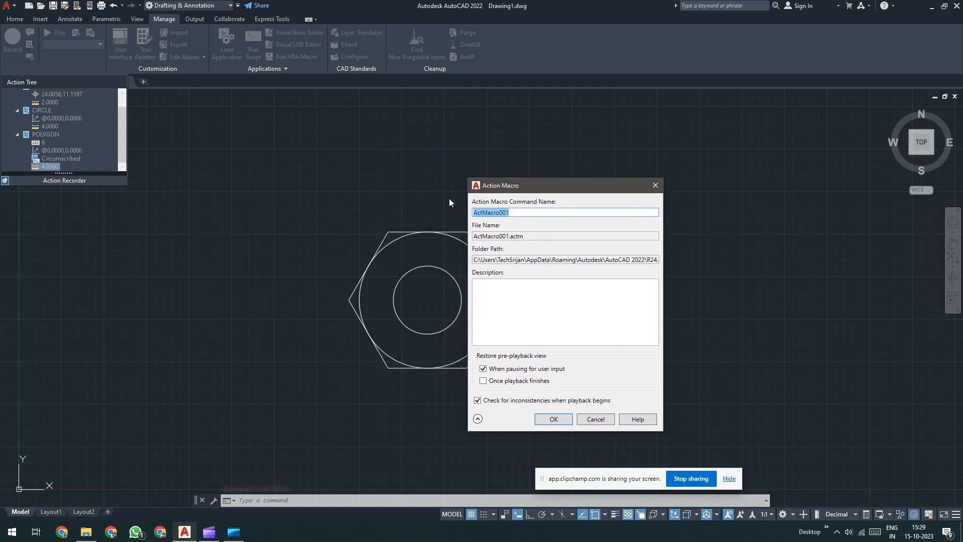
pyautogui.write('Nut')
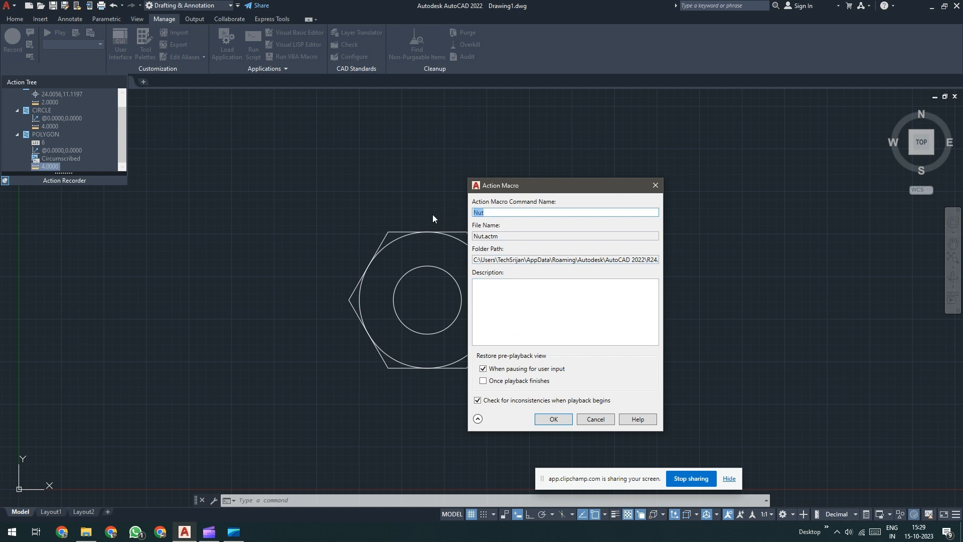
pyautogui.click(554, 420)
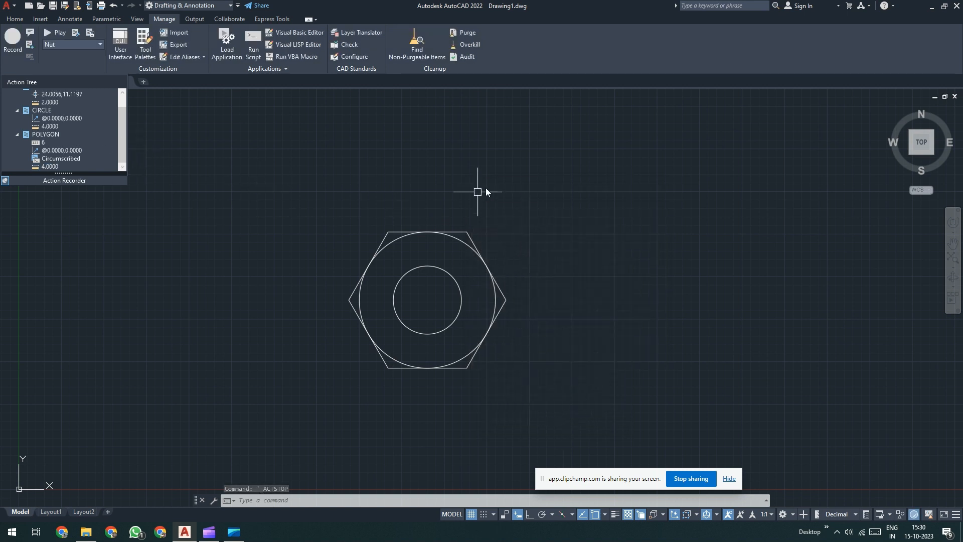
# Erase the hexagon and both circles from the drawing.
pyautogui.click(524, 187)
pyautogui.click(406, 343)
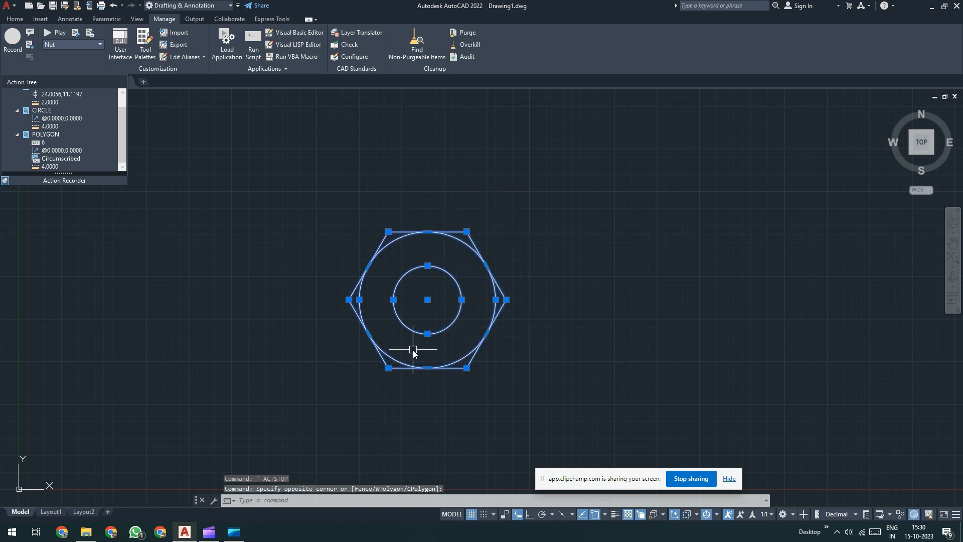
pyautogui.press('Delete')
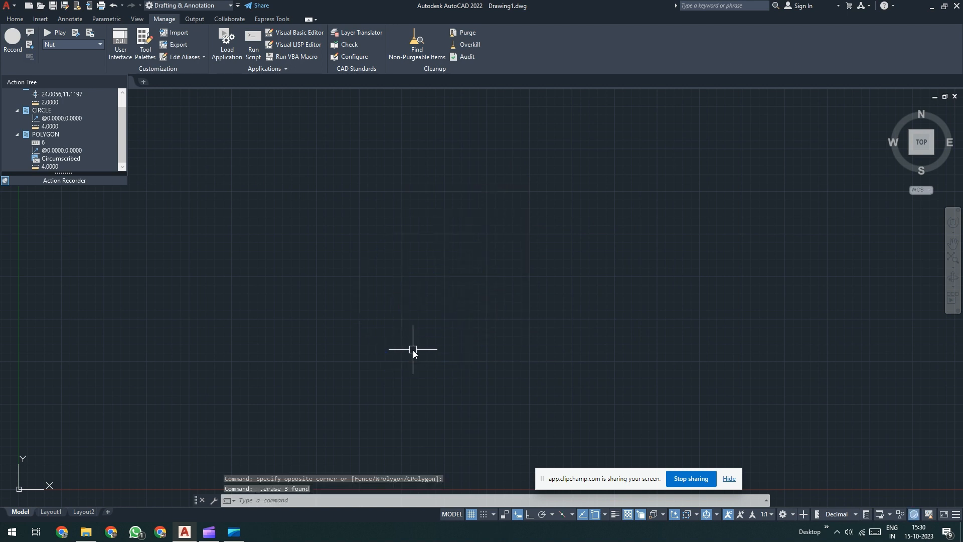
# Play back the Nut macro to redraw the hexagonal nut, and erase the redrawn nut.
pyautogui.click(68, 46)
pyautogui.click(59, 55)
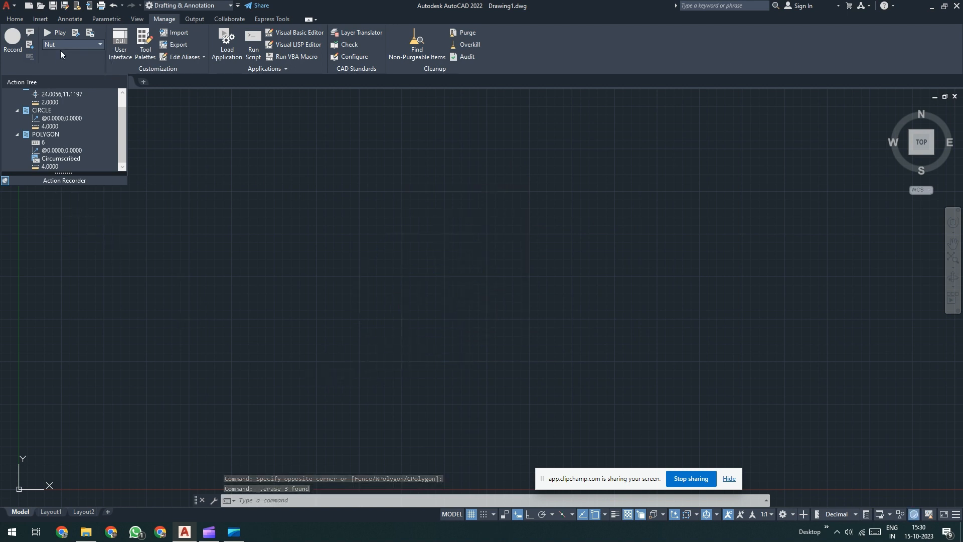
pyautogui.click(54, 33)
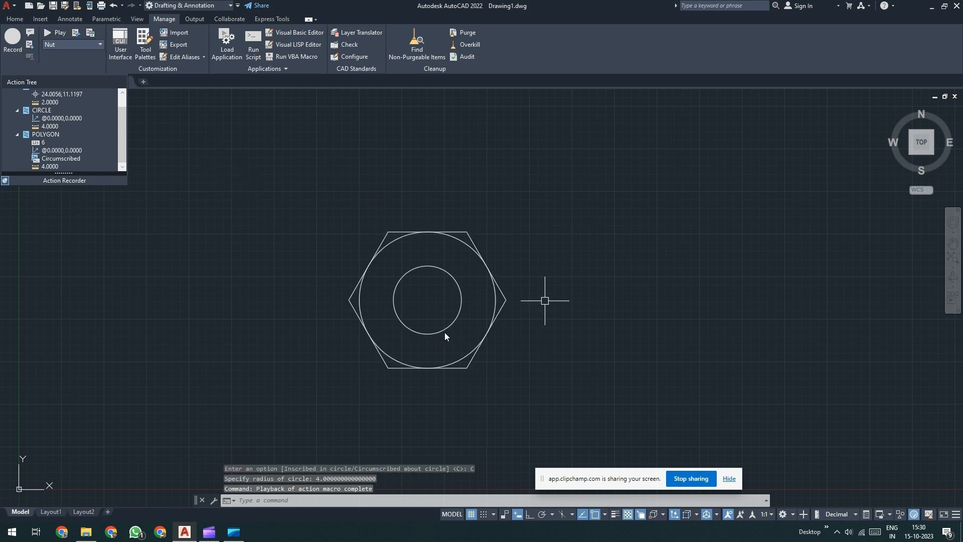
pyautogui.click(533, 237)
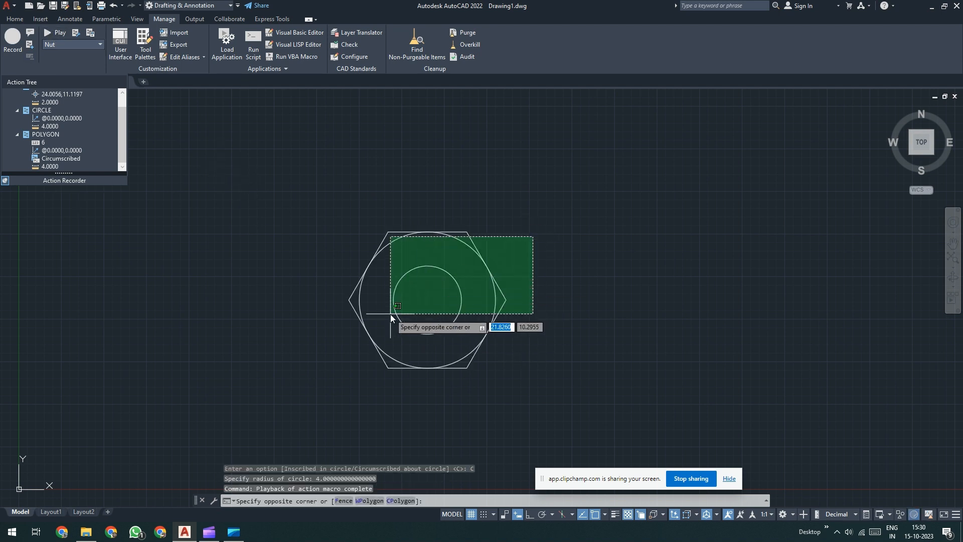
pyautogui.click(391, 315)
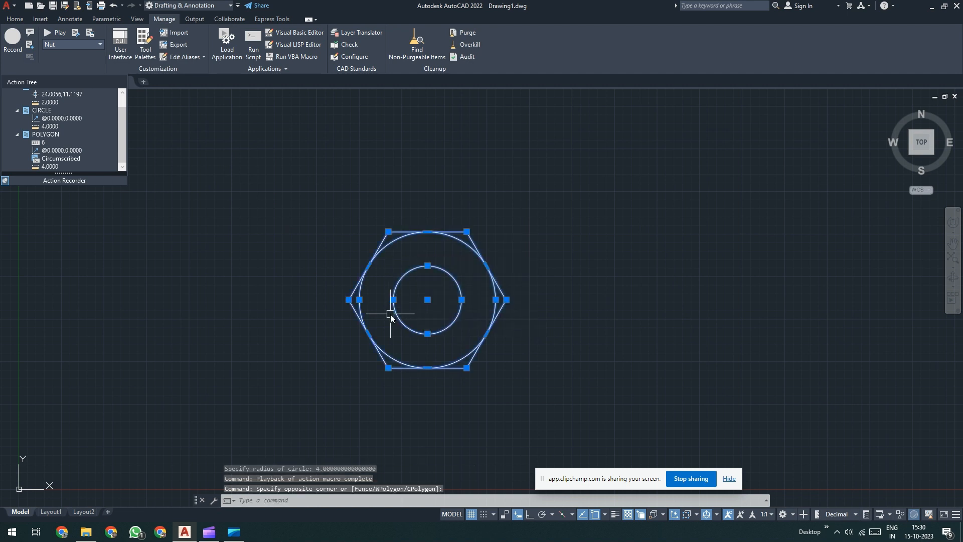
pyautogui.press('Delete')
# Run the Nut macro a second time and delete the nut it draws.
pyautogui.scroll(-4, 586, 302)
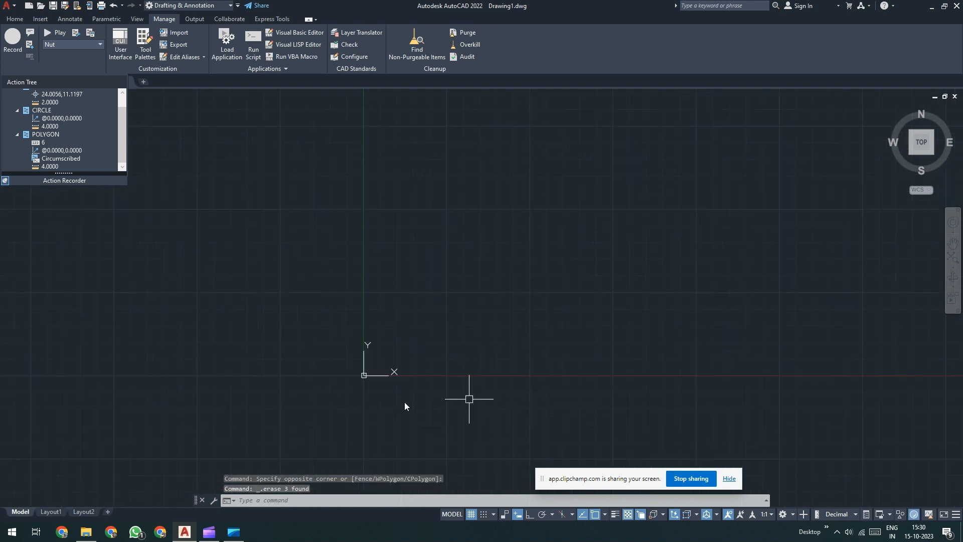
pyautogui.click(53, 32)
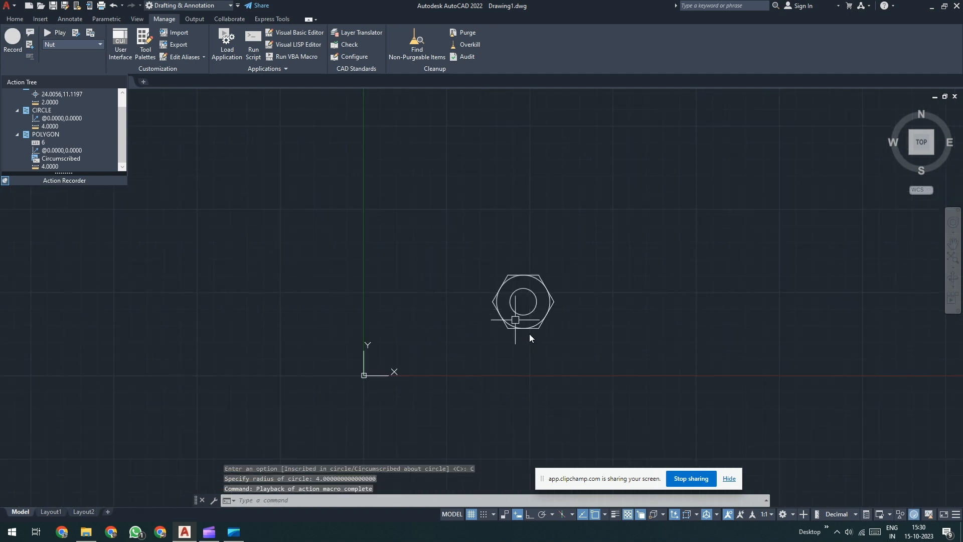
pyautogui.click(574, 263)
pyautogui.click(496, 340)
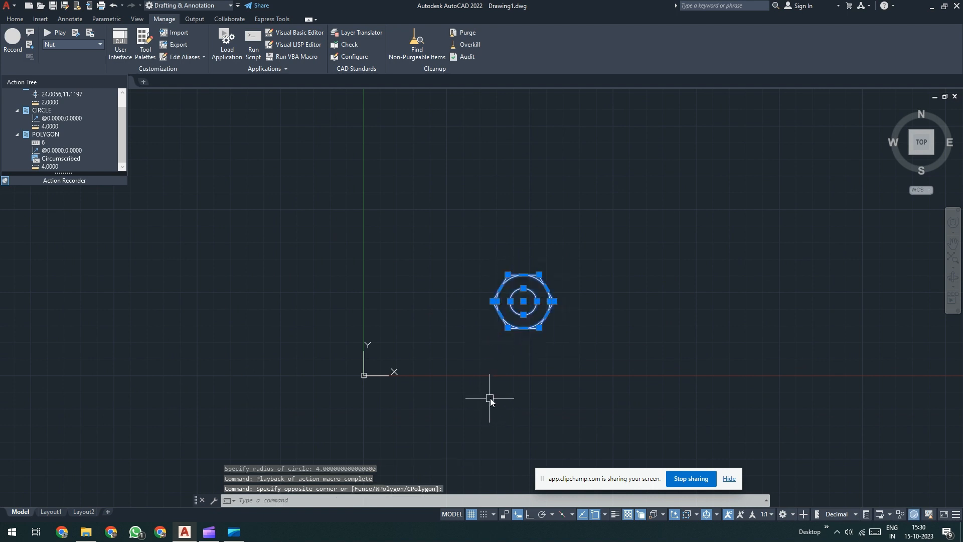
pyautogui.press('Delete')
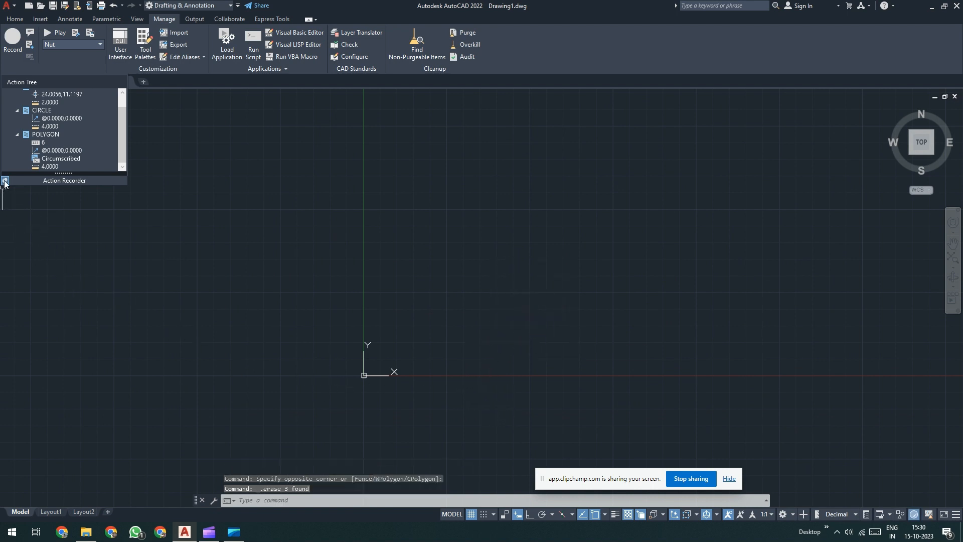
pyautogui.click(20, 20)
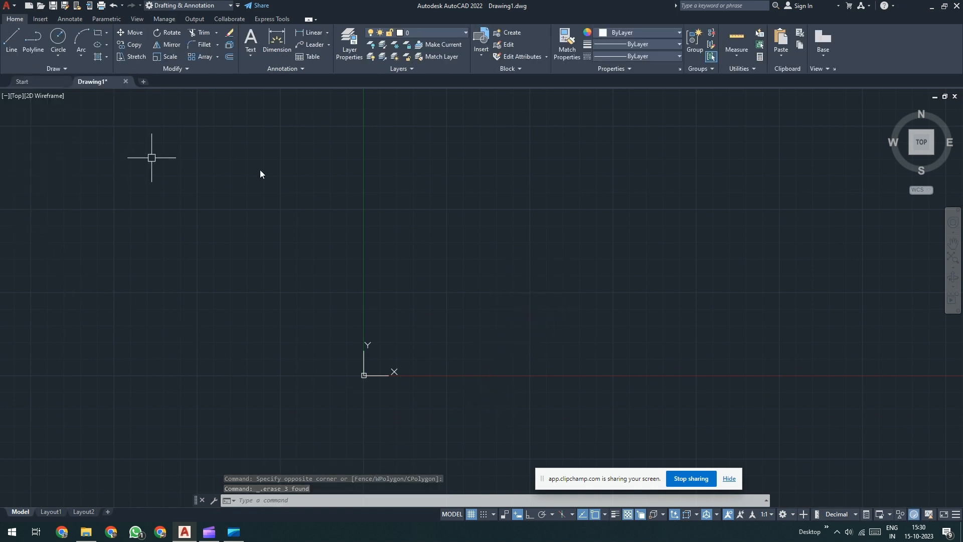
pyautogui.moveTo(448, 274); pyautogui.dragTo(422, 285, button='middle')
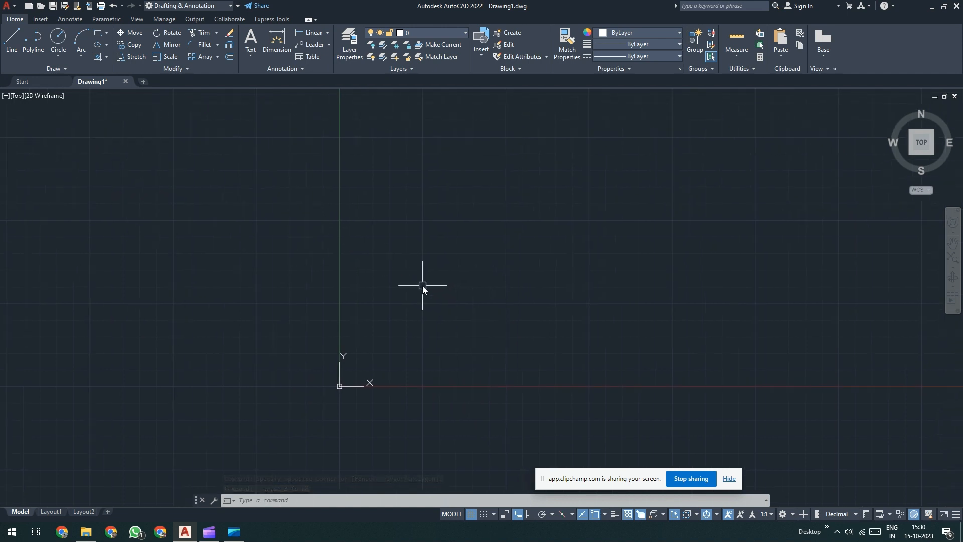
# Run the Nut macro by its name once more and erase the resulting nut.
pyautogui.write('nut')
pyautogui.press('Return')
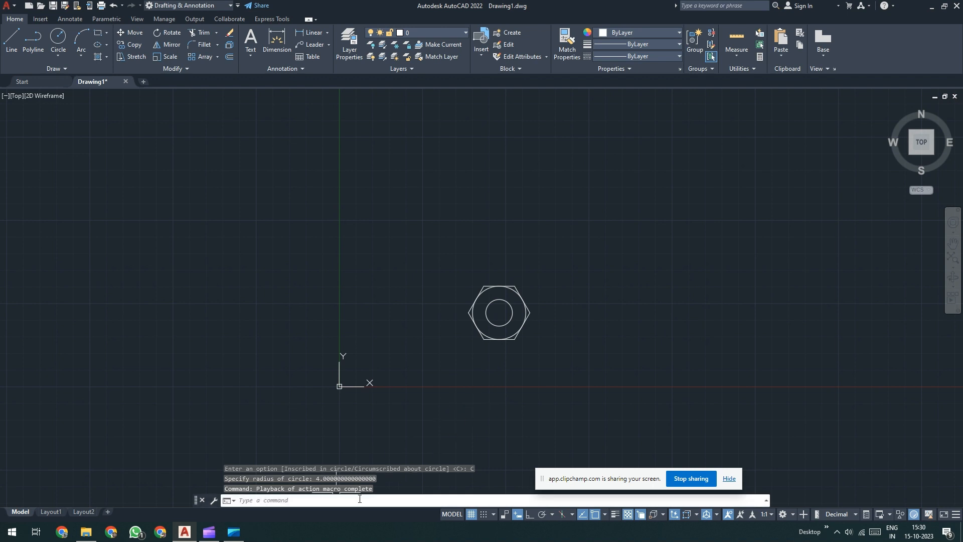
pyautogui.click(579, 267)
pyautogui.click(440, 374)
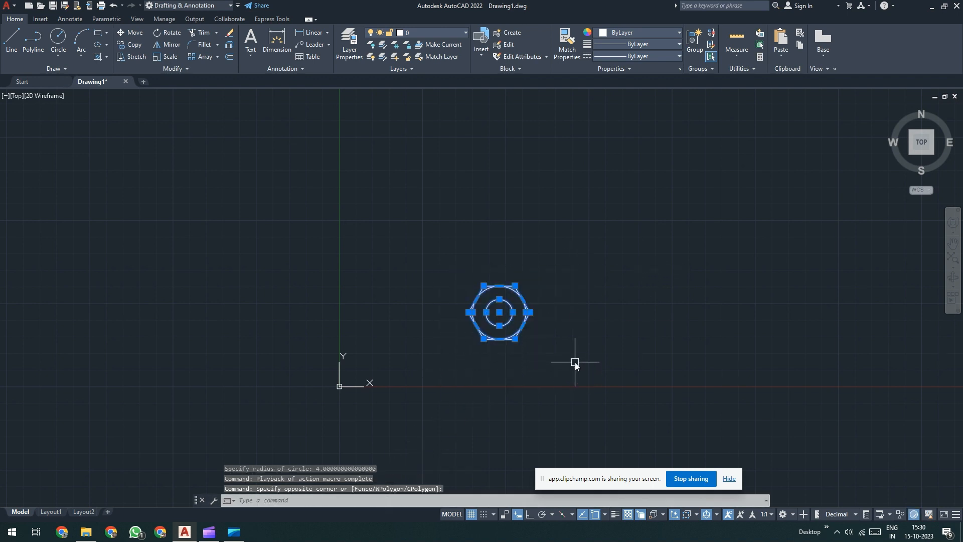
pyautogui.press('Delete')
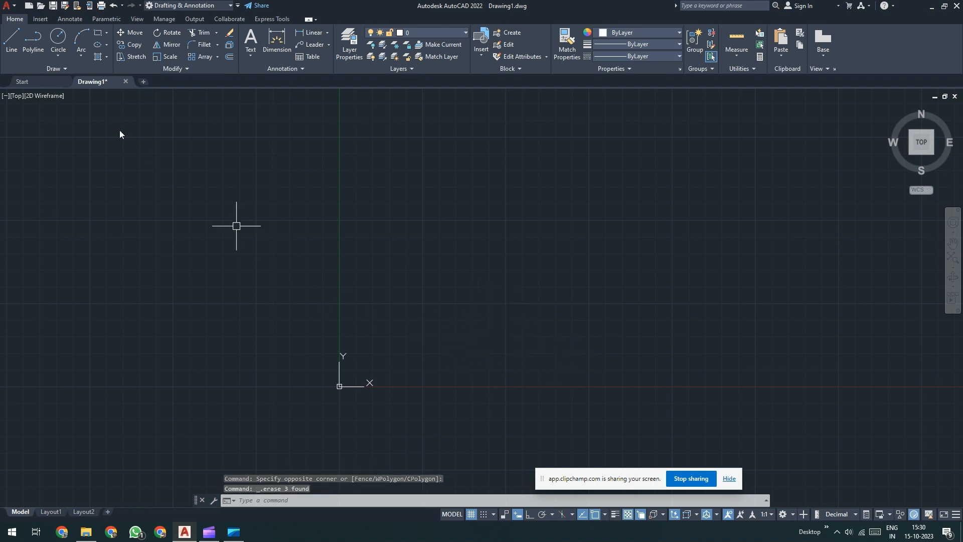
# Expand the Action Recorder and keep the Nut macro's action tree pinned open from its first action.
pyautogui.click(159, 19)
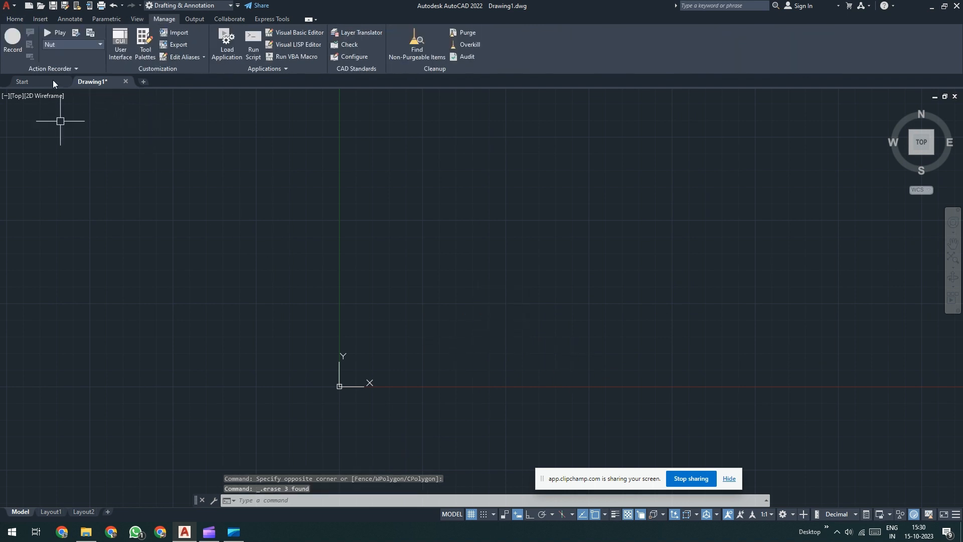
pyautogui.click(75, 69)
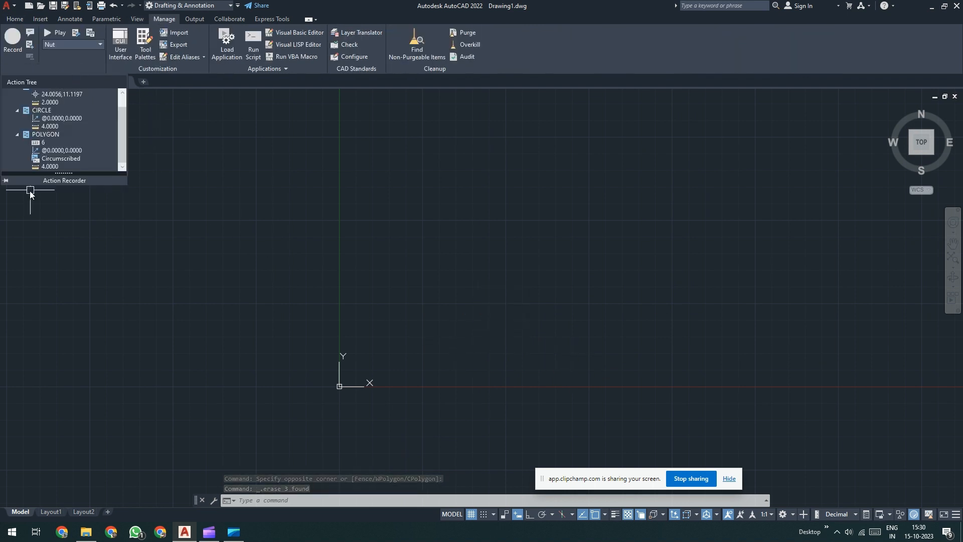
pyautogui.click(4, 182)
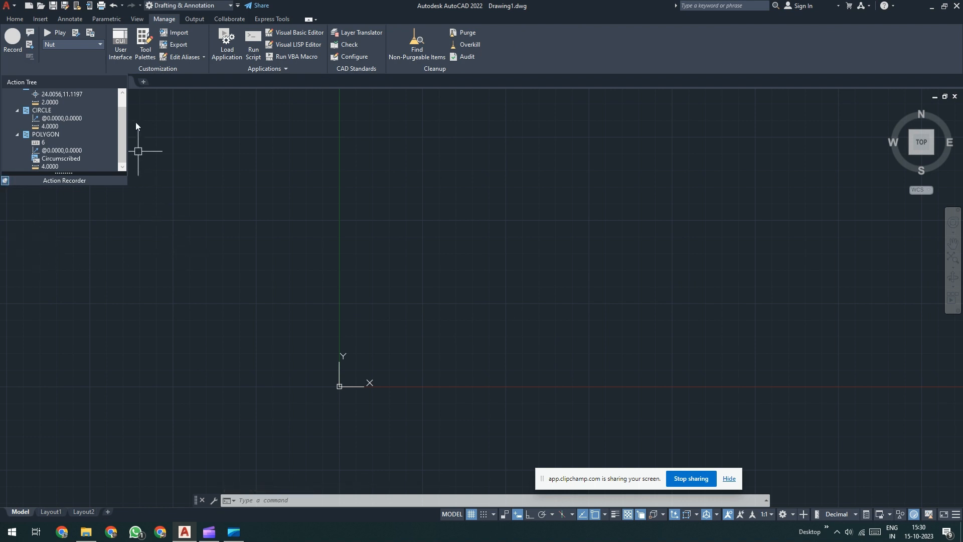
pyautogui.moveTo(122, 124); pyautogui.dragTo(121, 112)
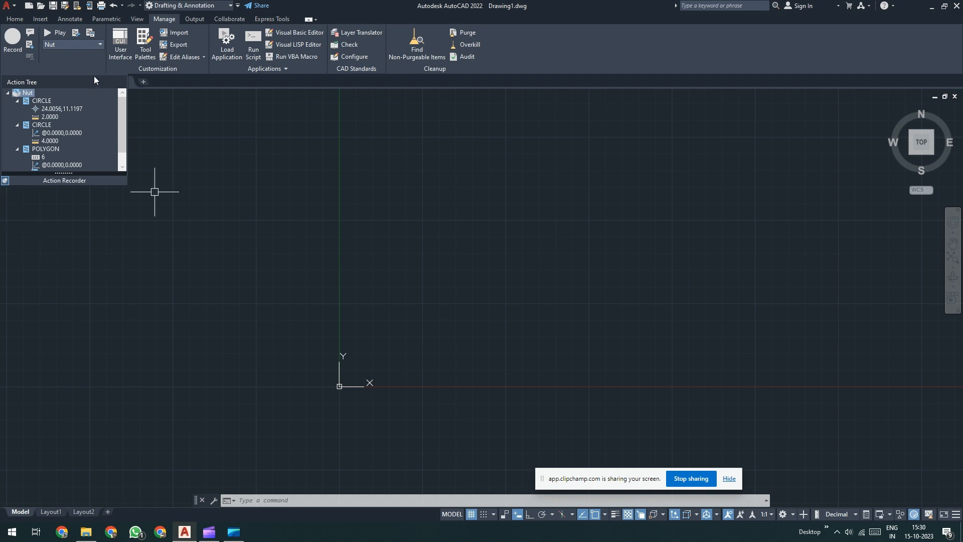
pyautogui.click(90, 45)
pyautogui.moveTo(120, 114); pyautogui.dragTo(117, 98)
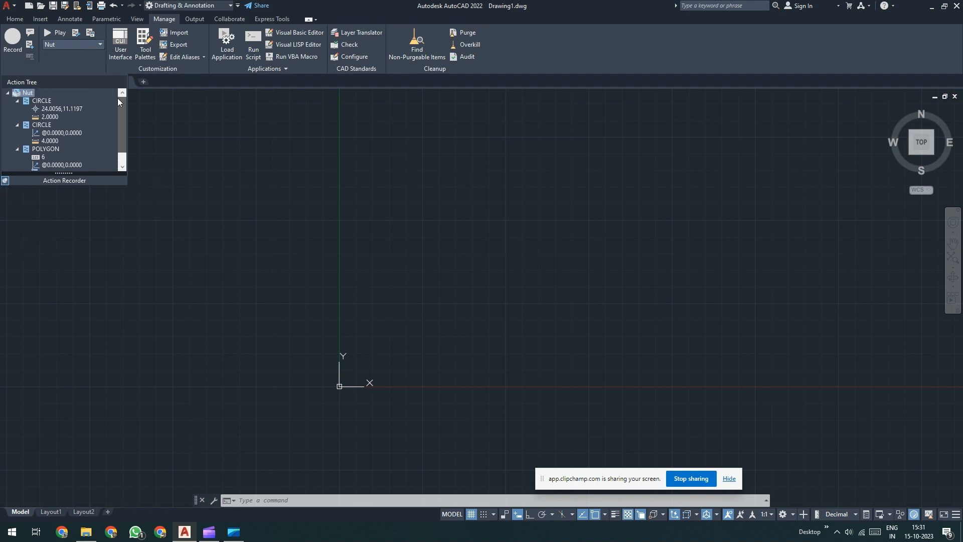
# Make the centre point and radius of the Nut macro's first circle pause for user input.
pyautogui.click(61, 109)
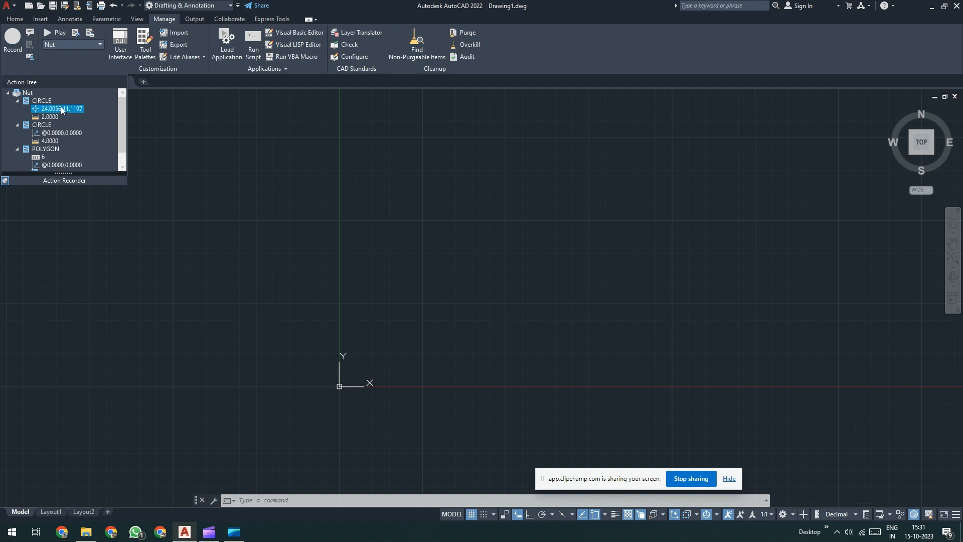
pyautogui.click(29, 92)
pyautogui.click(58, 109)
pyautogui.rightClick(59, 110)
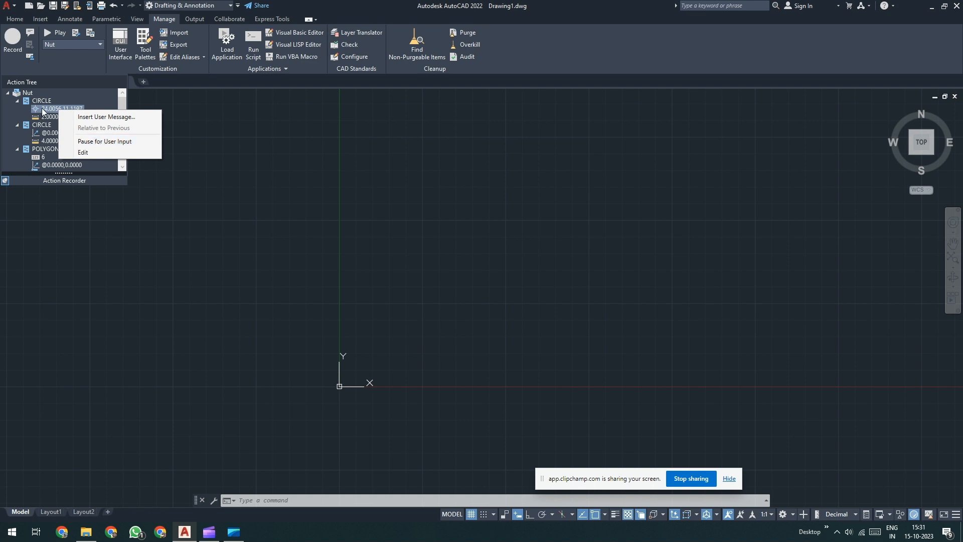
pyautogui.click(104, 142)
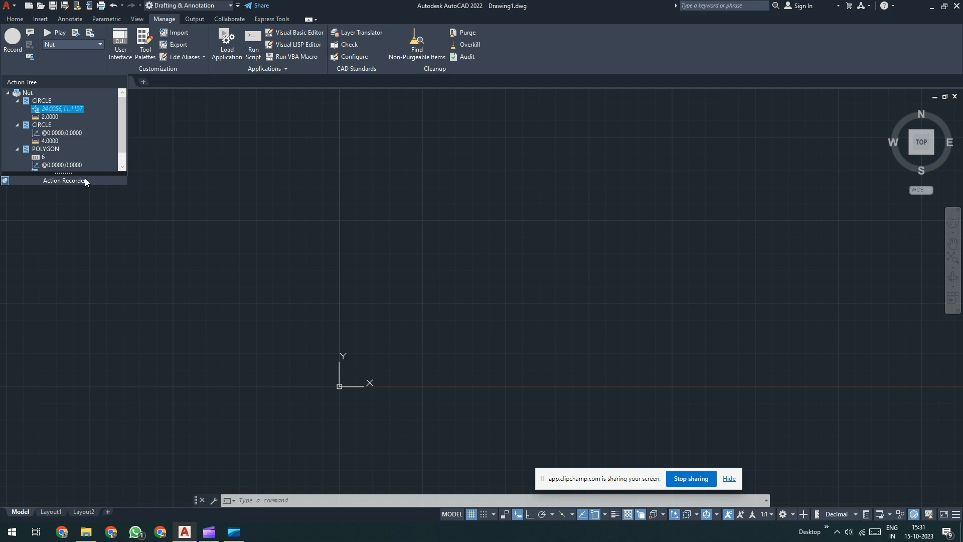
pyautogui.click(49, 116)
pyautogui.rightClick(50, 117)
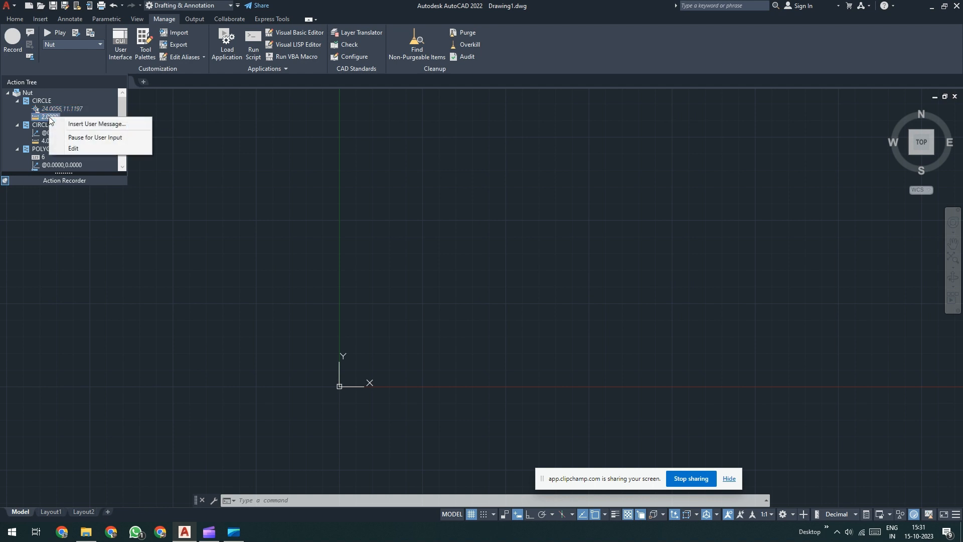
pyautogui.click(93, 140)
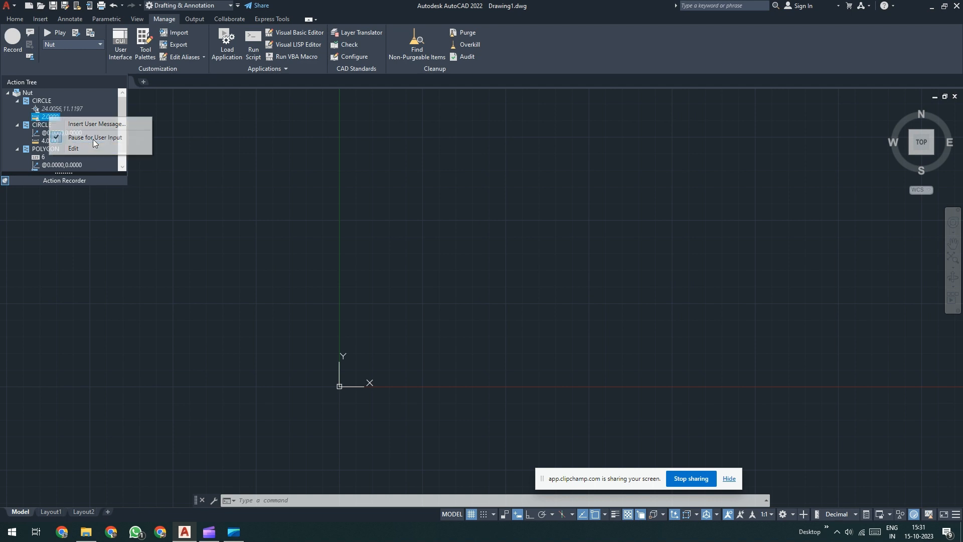
# Make the radius of the macro's second circle pause for user input.
pyautogui.click(43, 126)
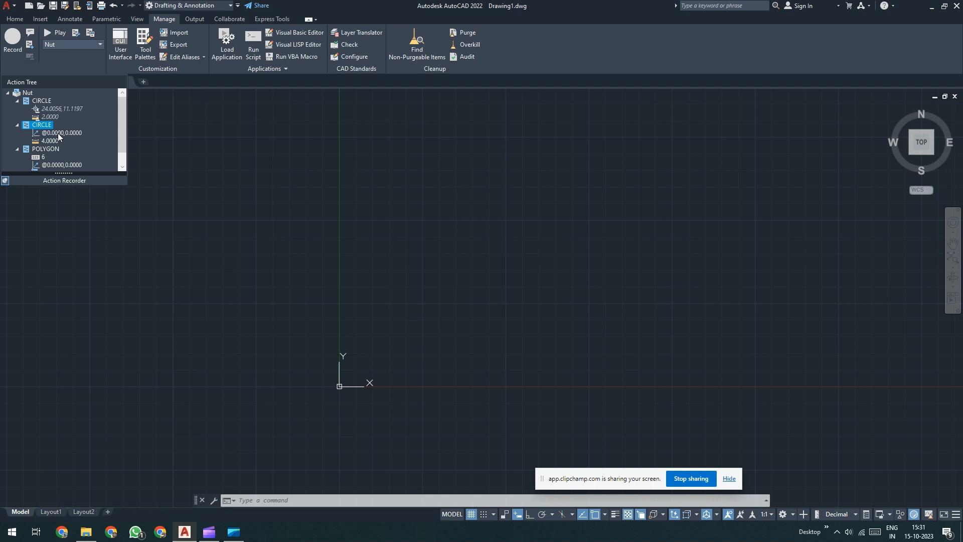
pyautogui.click(58, 133)
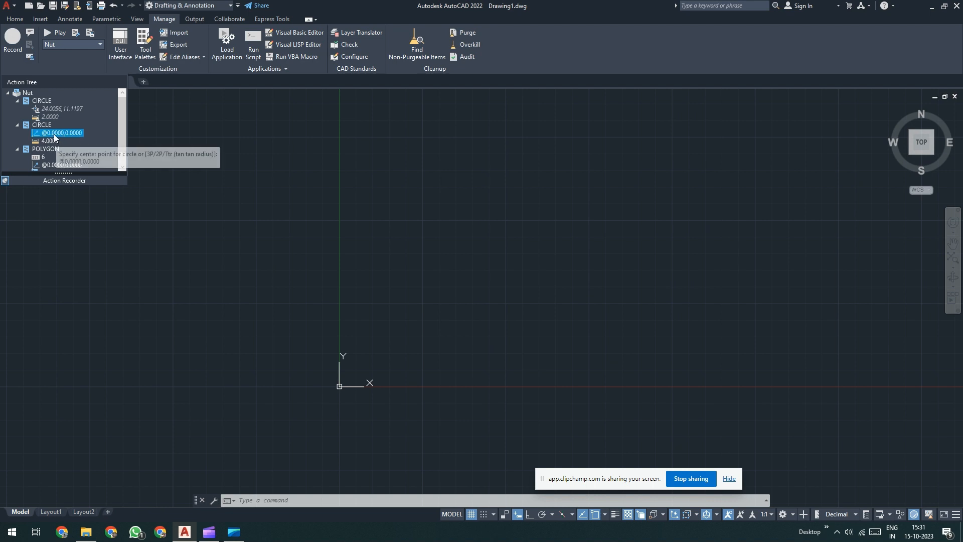
pyautogui.click(49, 141)
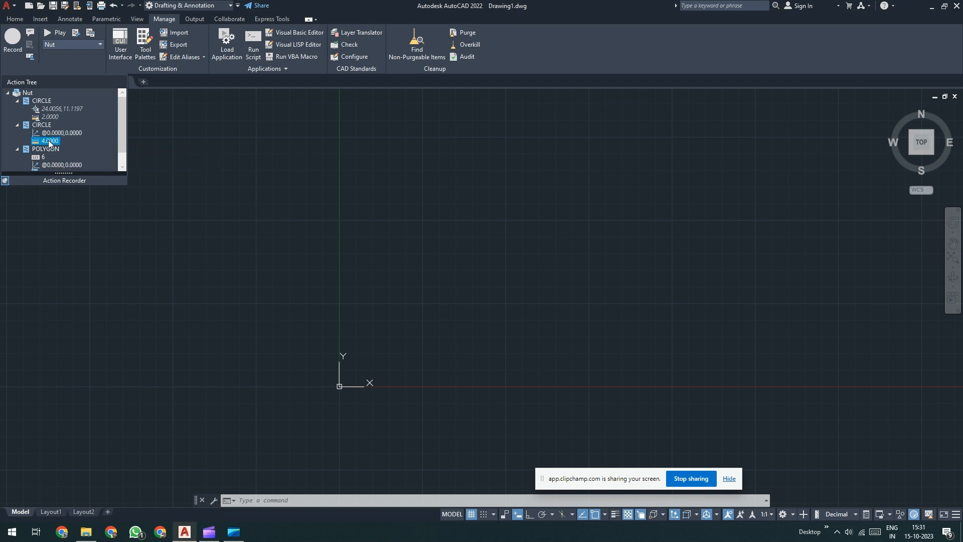
pyautogui.rightClick(49, 142)
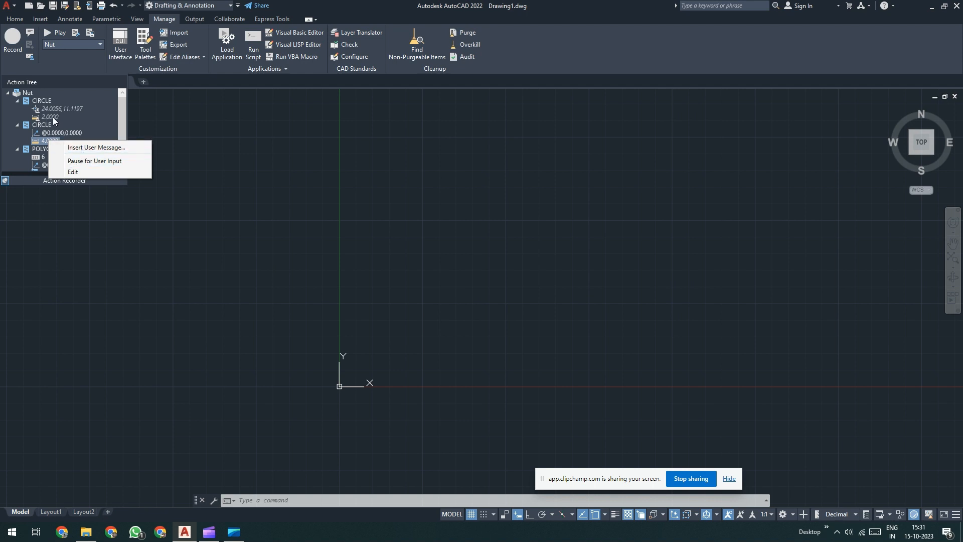
pyautogui.click(95, 160)
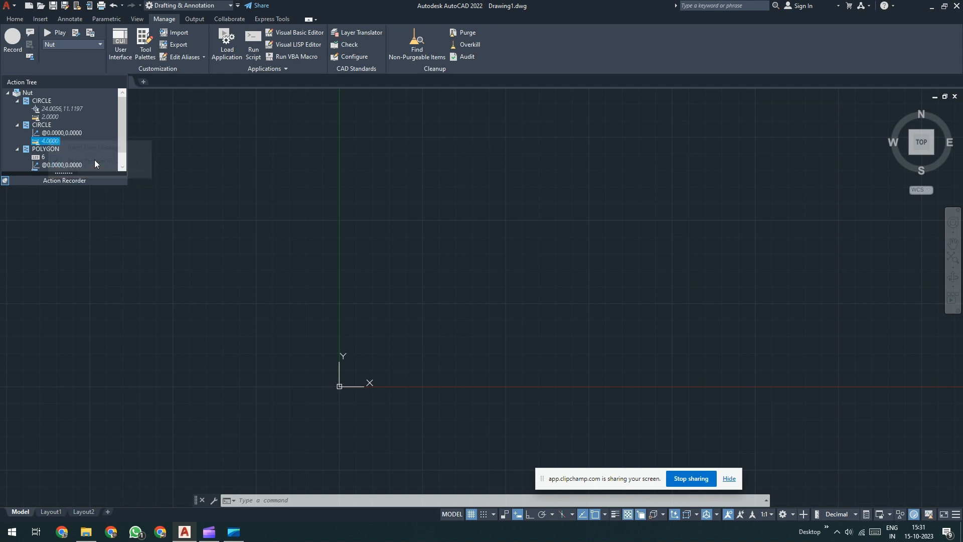
# Make the polygon's radius in the Nut macro pause for user input, and unpin the action tree.
pyautogui.scroll(-1, 71, 141)
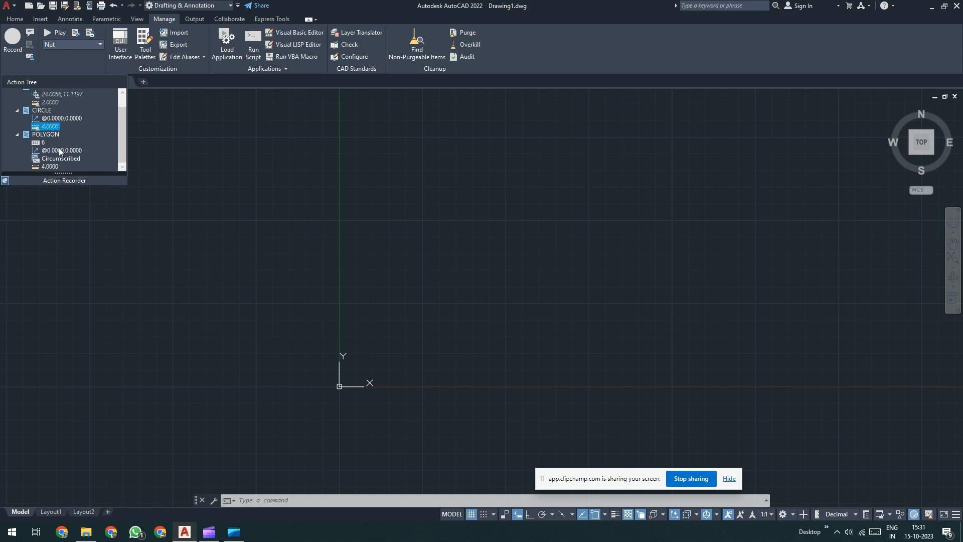
pyautogui.click(48, 136)
pyautogui.click(43, 143)
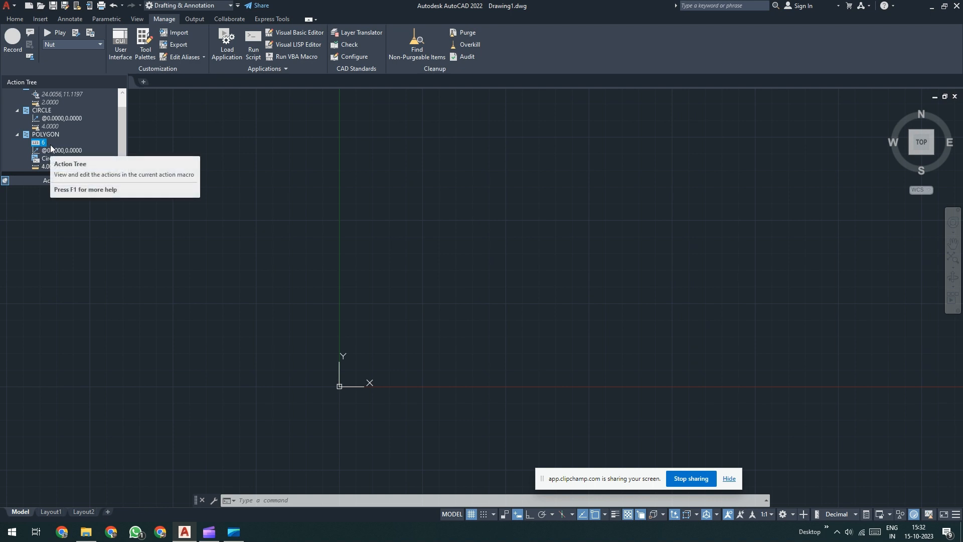
pyautogui.click(64, 150)
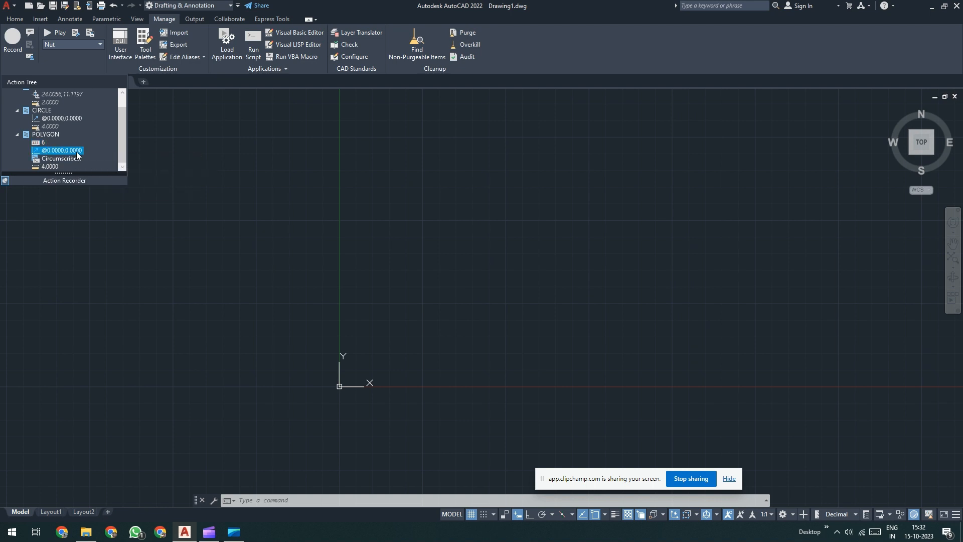
pyautogui.rightClick(43, 144)
pyautogui.click(53, 134)
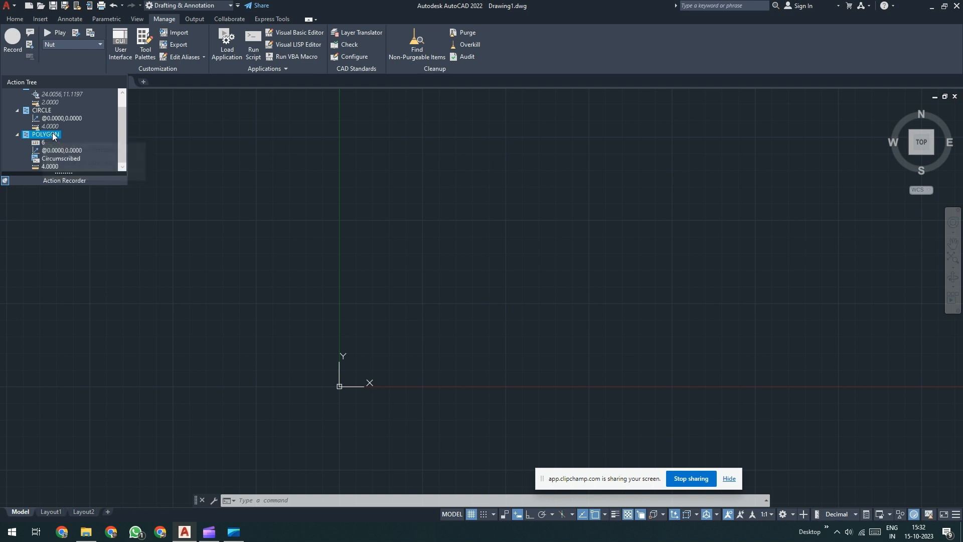
pyautogui.click(67, 159)
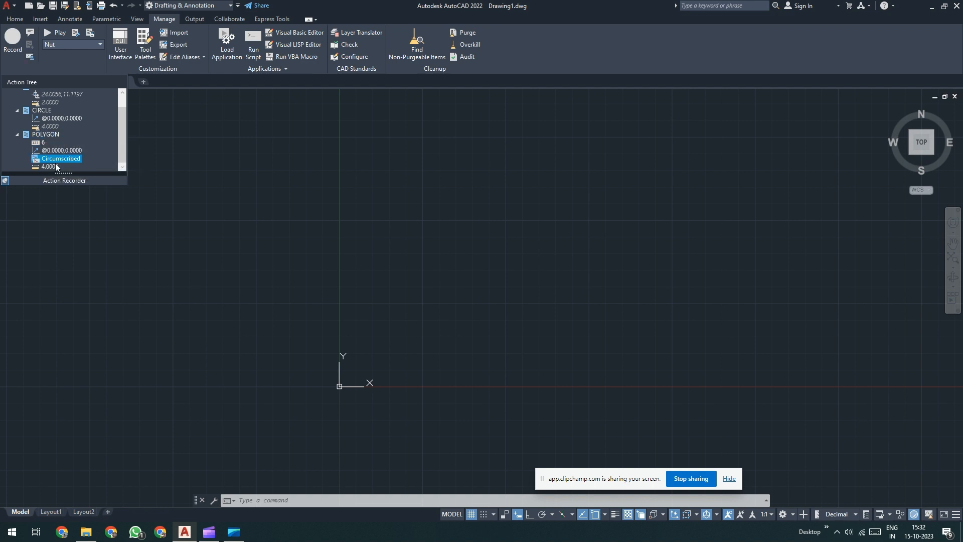
pyautogui.click(49, 167)
pyautogui.rightClick(55, 169)
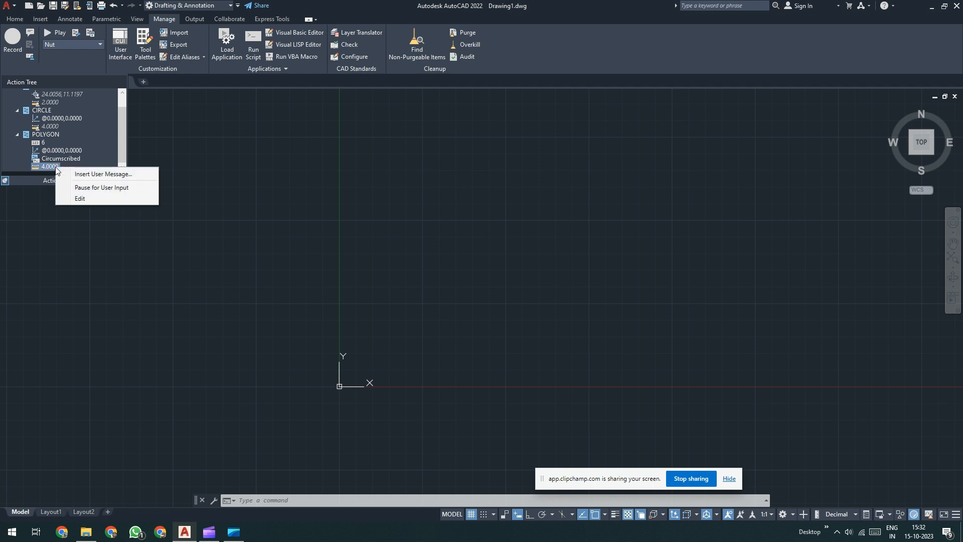
pyautogui.click(94, 189)
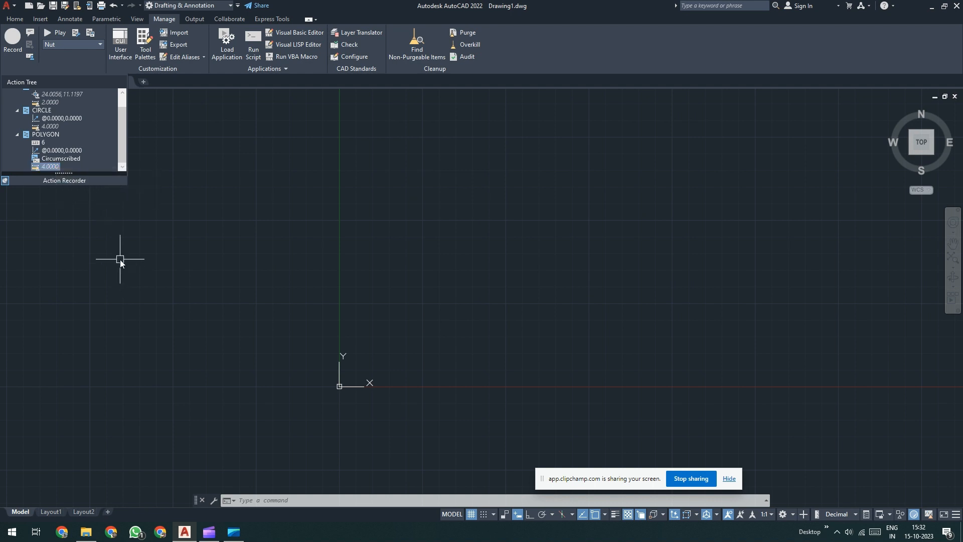
pyautogui.click(4, 181)
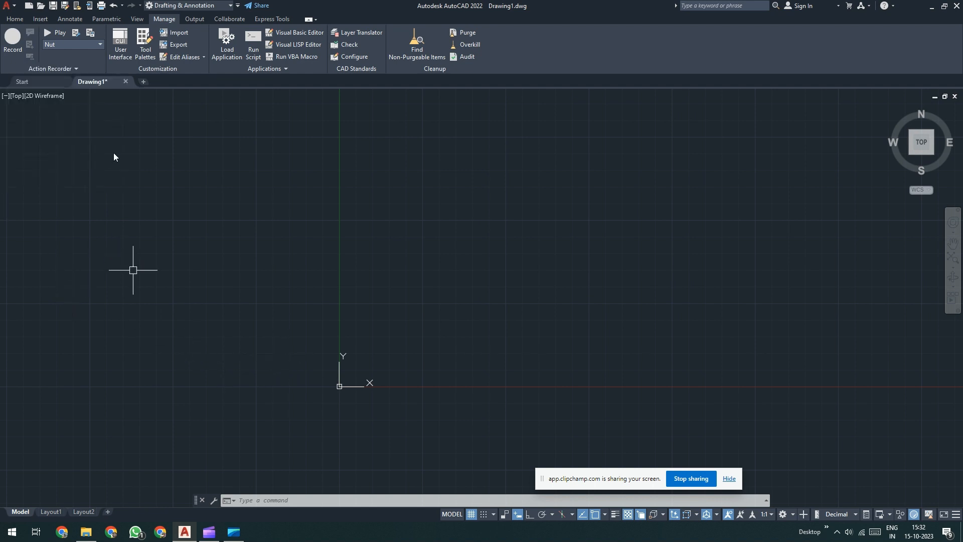
# Run the Nut macro with its centre at about (42.3, 23) and an inner circle radius of 5.
pyautogui.click(20, 22)
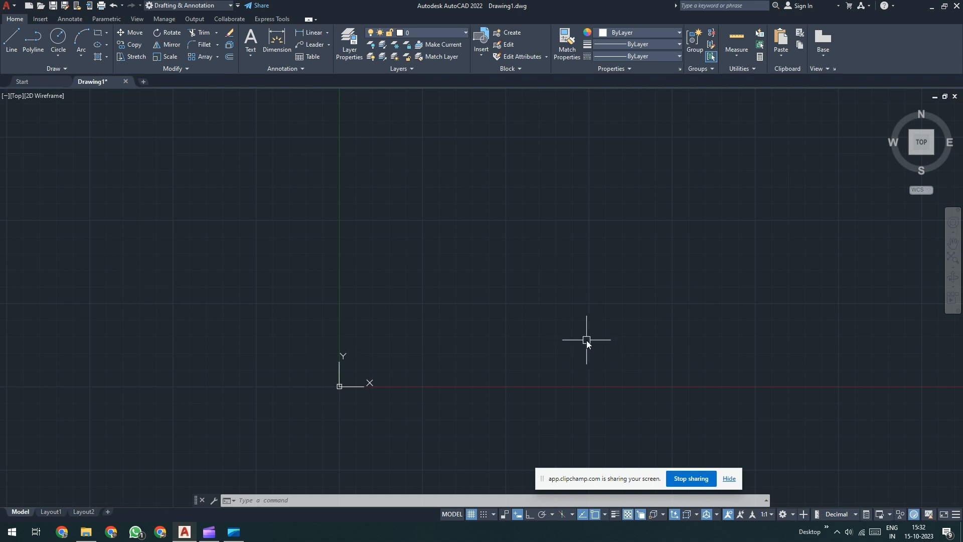
pyautogui.moveTo(587, 339); pyautogui.dragTo(545, 347, button='middle')
pyautogui.write('NUT')
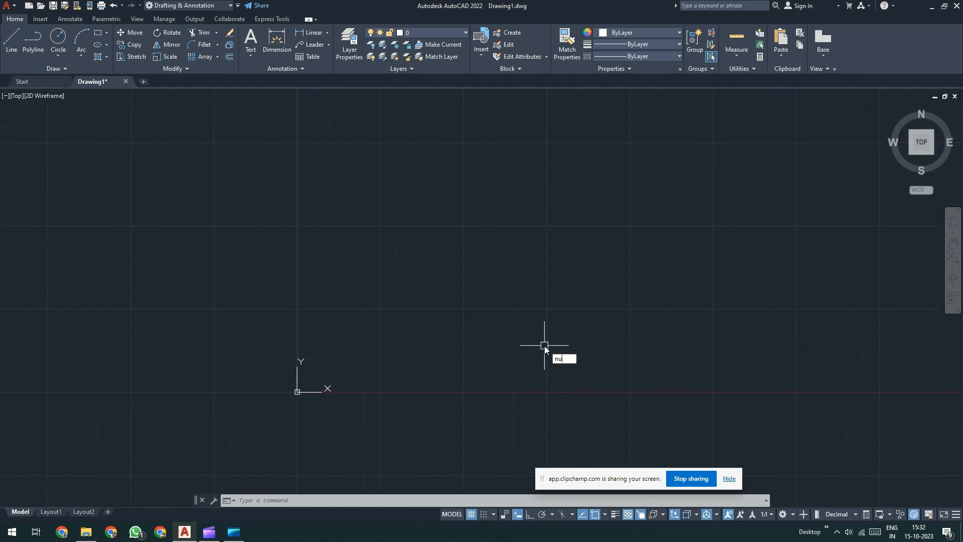
pyautogui.press('Return')
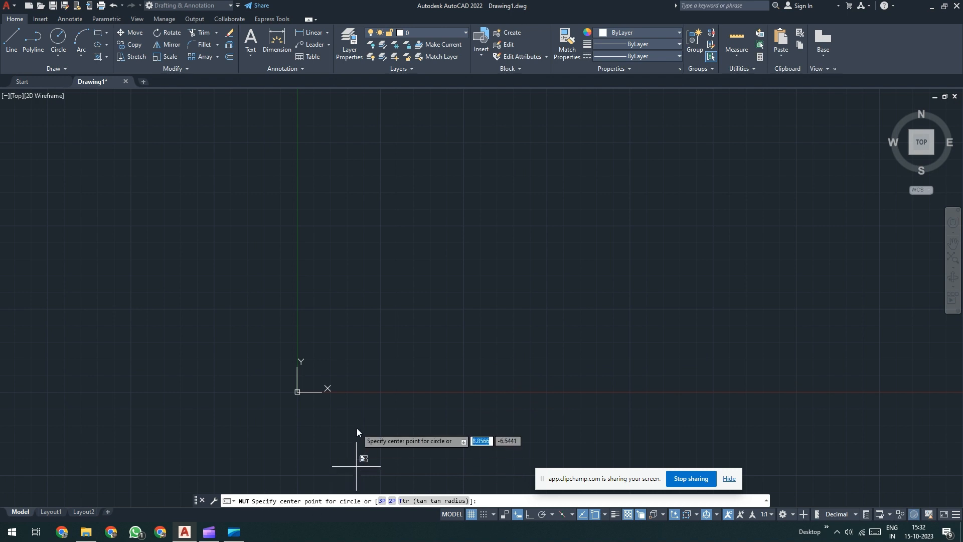
pyautogui.click(579, 239)
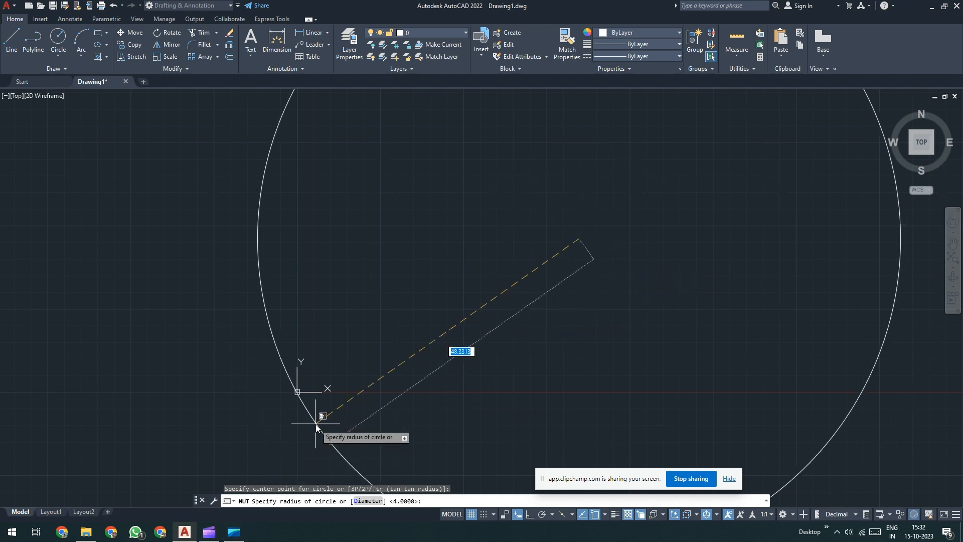
pyautogui.write('5')
pyautogui.press('Return')
pyautogui.press('Return')
pyautogui.press('Return')
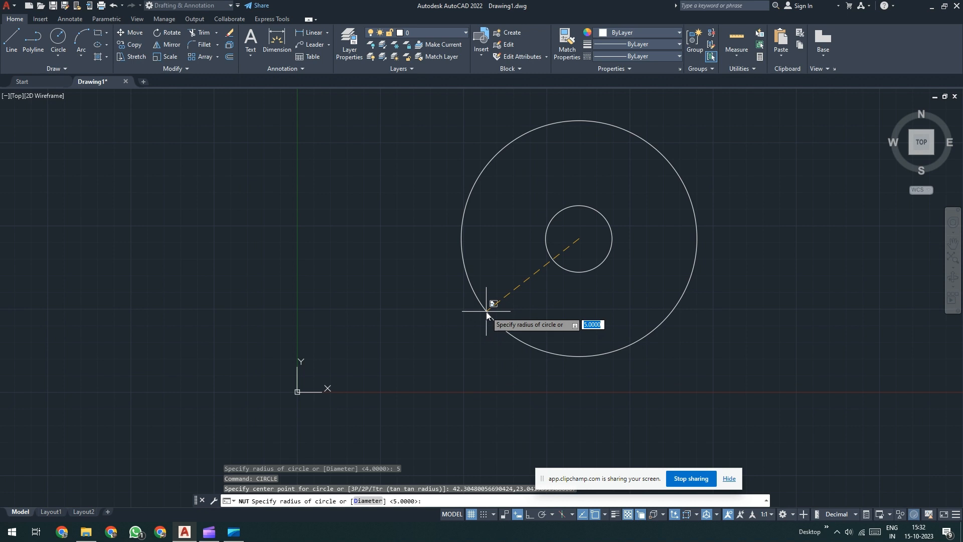
# Complete the nut with a radius of 10 for both the outer circle and the circumscribed hexagon.
pyautogui.write('10')
pyautogui.press('Return')
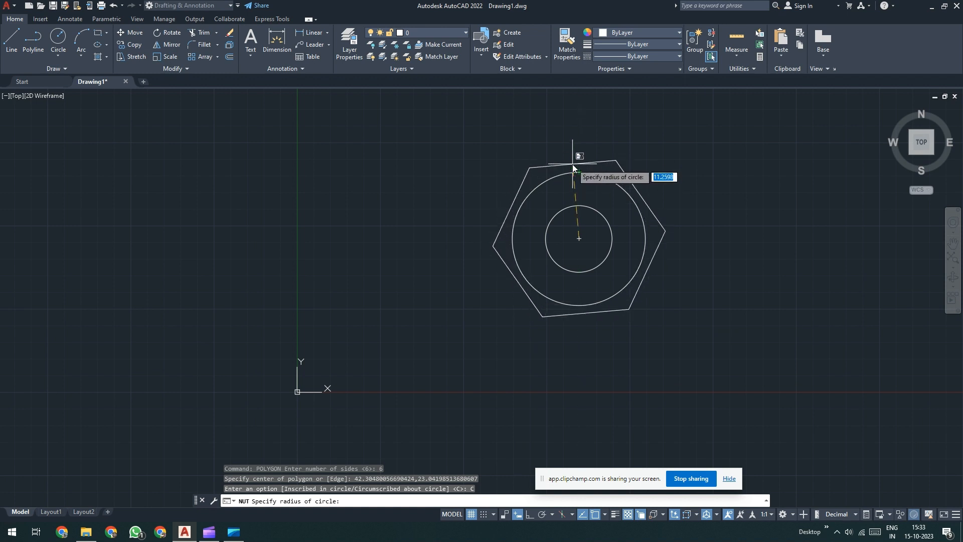
pyautogui.write('10')
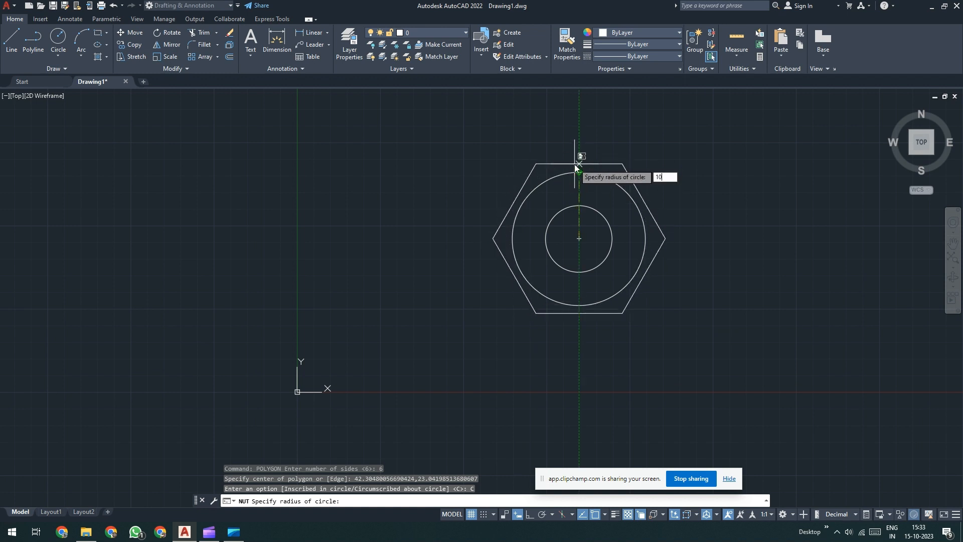
pyautogui.press('Return')
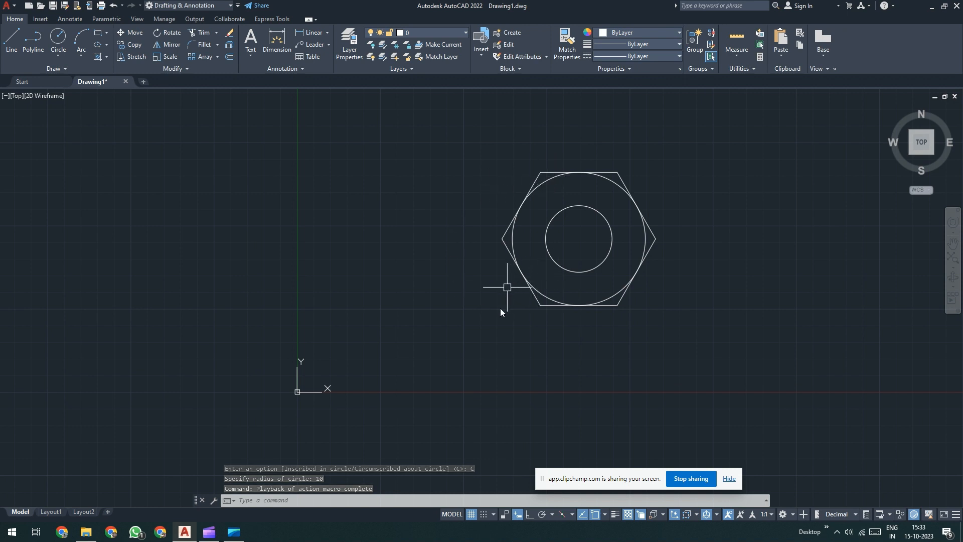
# Repeat the Nut macro to draw a smaller nut centred at about (5.1, 22.3), with inner radius 3 and outer circle and hexagon radii of 6.
pyautogui.press('Return')
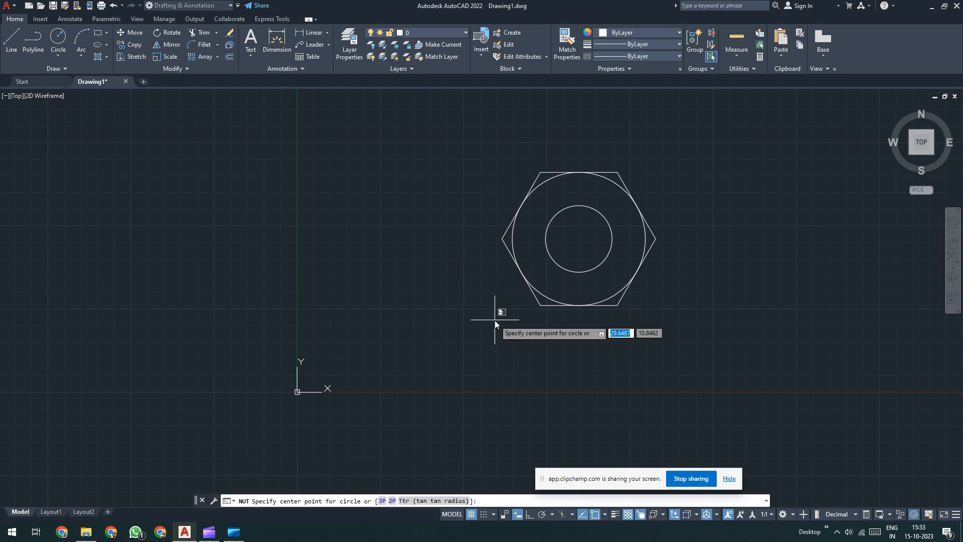
pyautogui.click(331, 244)
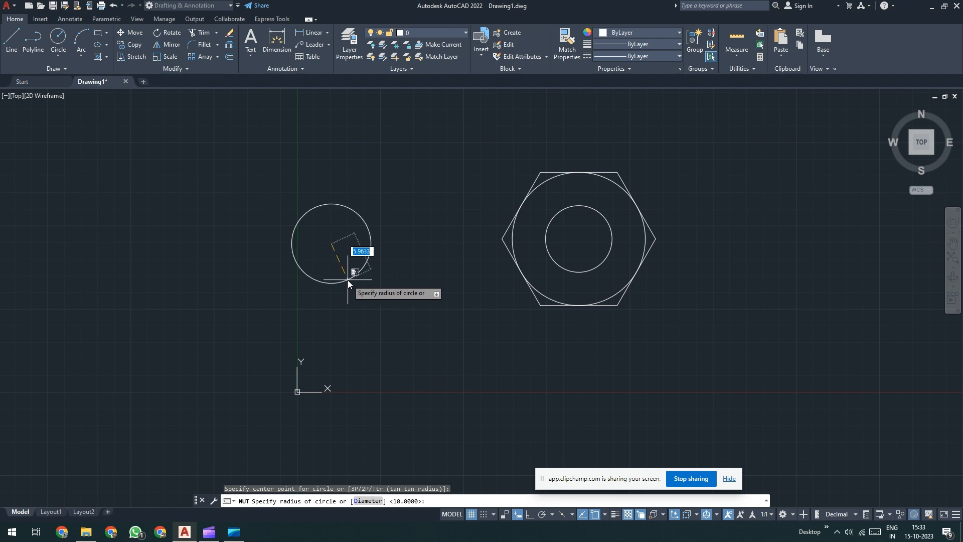
pyautogui.write('3')
pyautogui.press('Return')
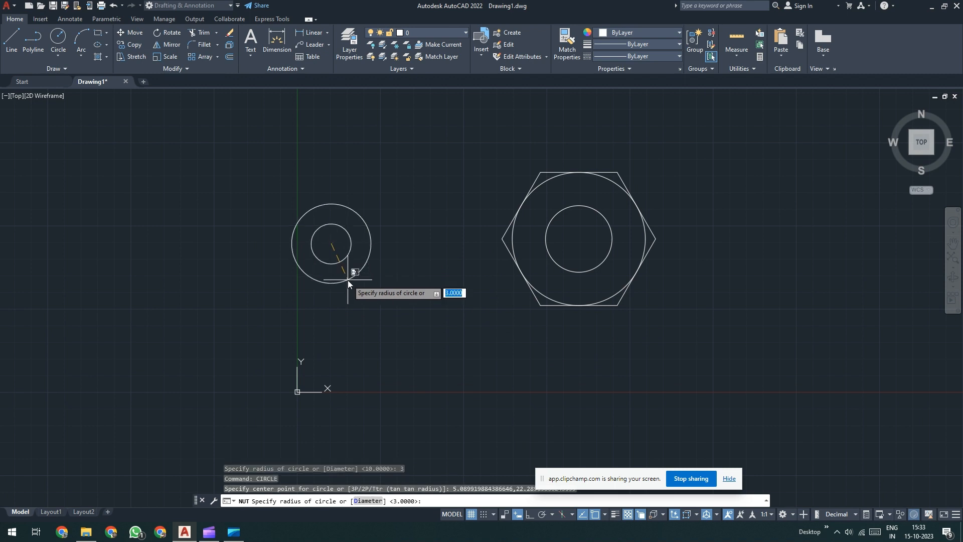
pyautogui.press('Return')
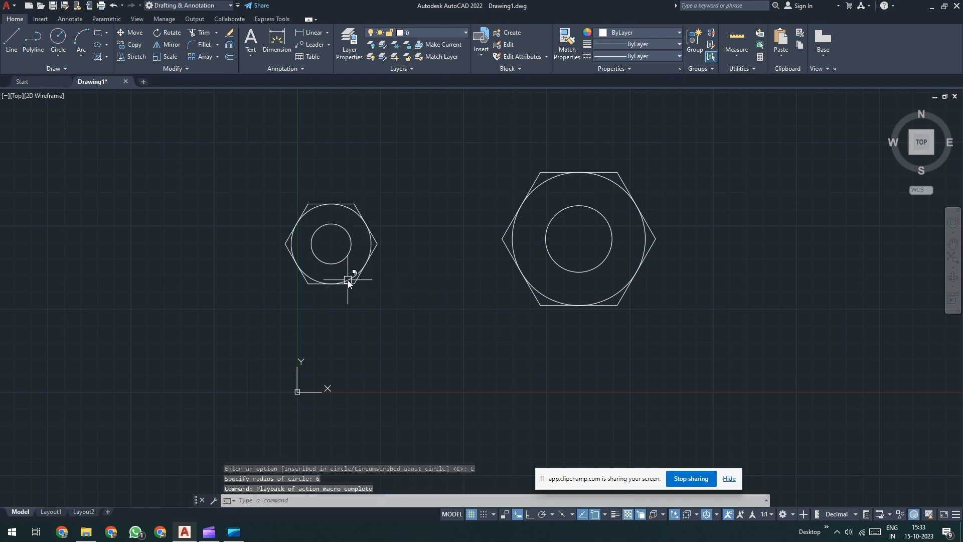
pyautogui.moveTo(469, 322); pyautogui.dragTo(314, 327, button='middle')
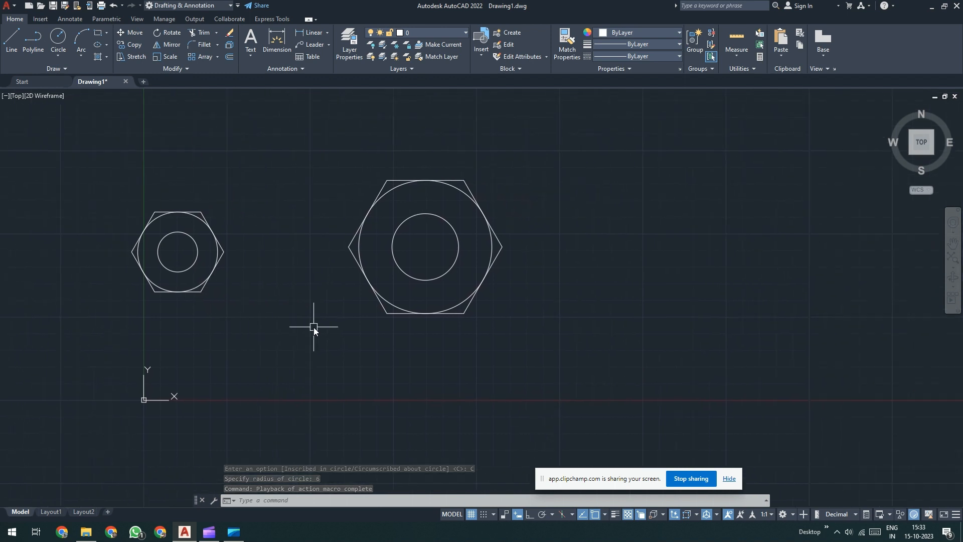